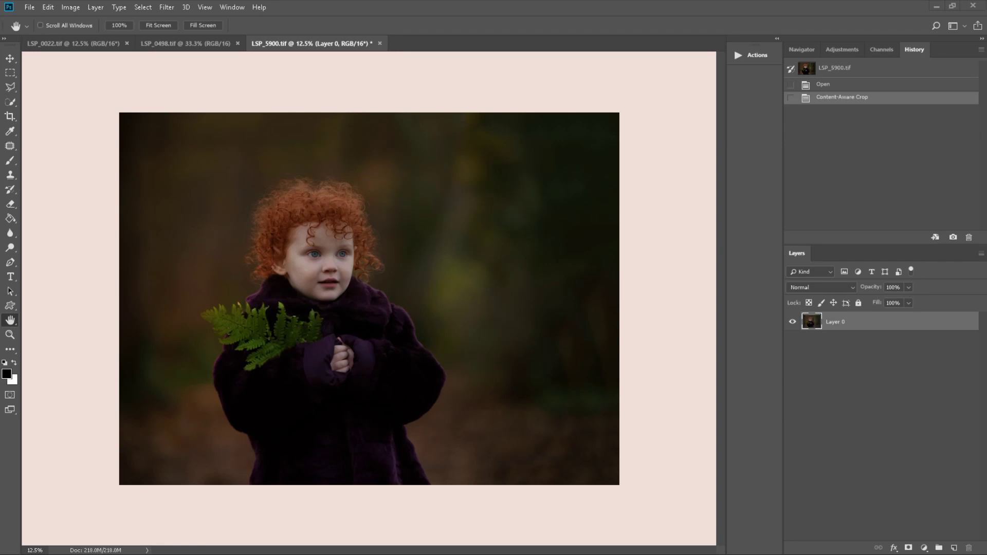
Open the Actions panel and dock it full height beside the workspace, showing the start of the Lemon Sky Collection
{"action": "left_click", "coordinate": [684, 256]}
{"action": "left_click", "coordinate": [751, 57]}
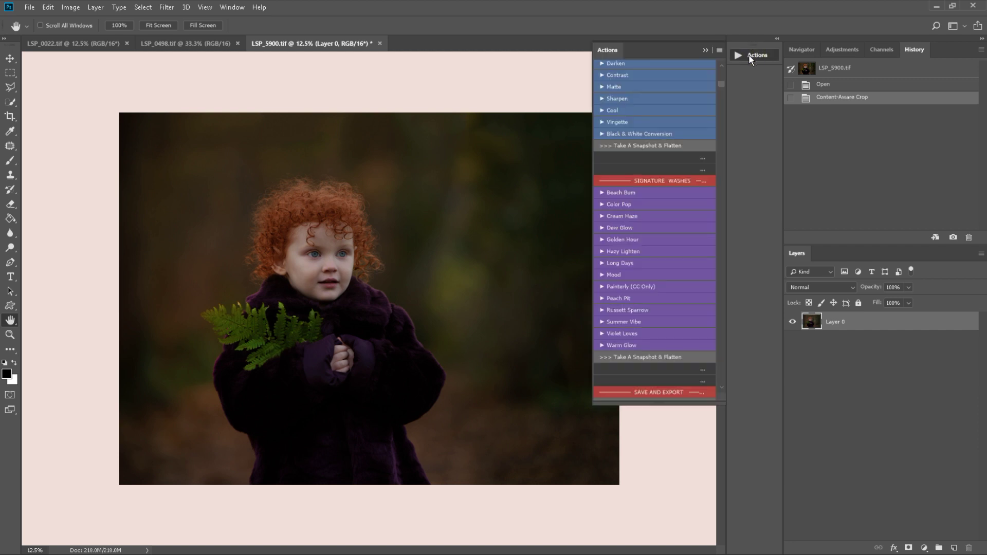
{"action": "scroll", "coordinate": [695, 105], "scroll_direction": "up", "scroll_amount": 3}
{"action": "left_click_drag", "start_coordinate": [615, 49], "coordinate": [779, 121]}
{"action": "scroll", "coordinate": [764, 110], "scroll_direction": "up", "scroll_amount": 10}
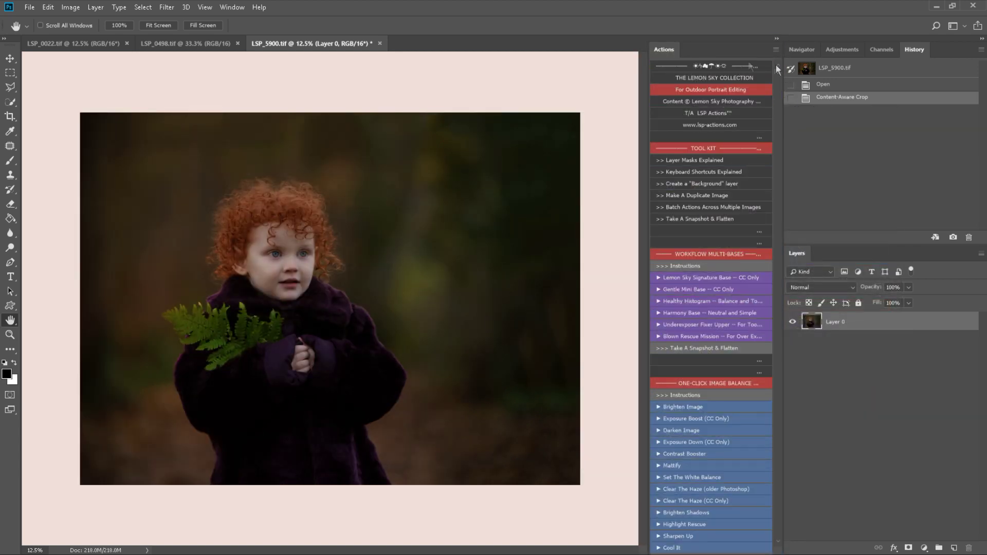
Run the Lemon Sky Signature Base action from the Workflow Multi-Bases set on the portrait
{"action": "scroll", "coordinate": [721, 206], "scroll_direction": "down", "scroll_amount": 3}
{"action": "scroll", "coordinate": [722, 205], "scroll_direction": "down", "scroll_amount": 3}
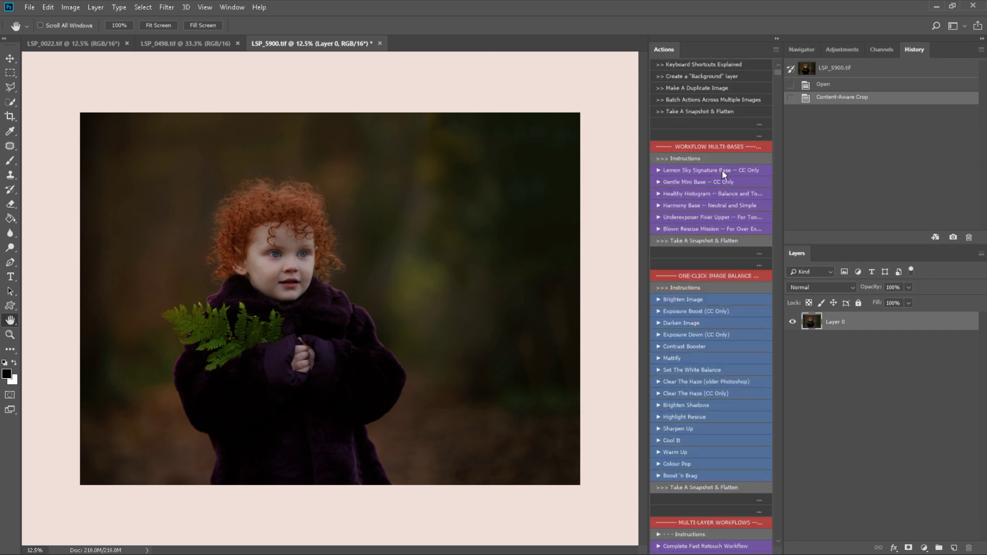
{"action": "left_click", "coordinate": [701, 170]}
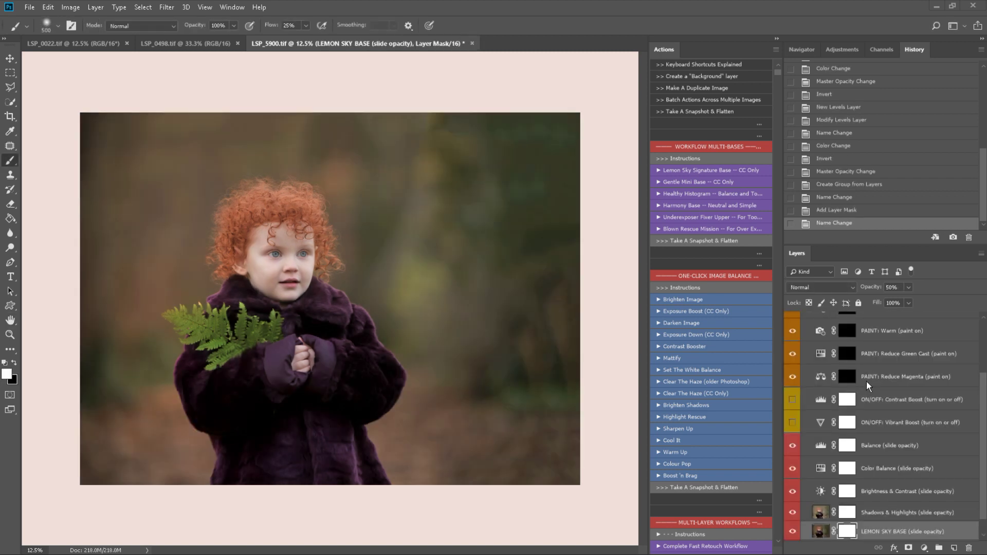
Lower the opacity of the LEMON SKY BASE layer and the Shadows & Highlights layer to darken the image
{"action": "scroll", "coordinate": [889, 412], "scroll_direction": "down", "scroll_amount": 1}
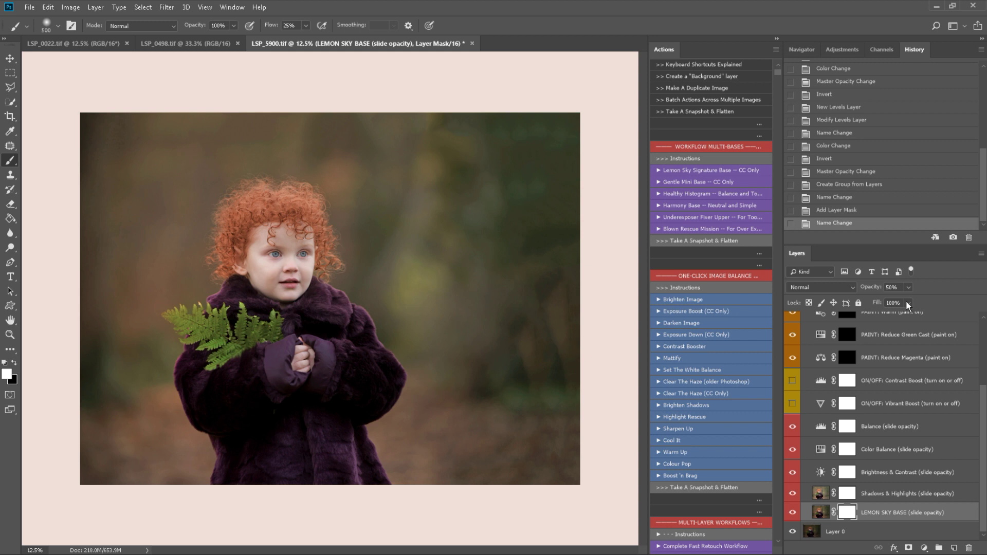
{"action": "left_click", "coordinate": [909, 287]}
{"action": "left_click_drag", "start_coordinate": [883, 301], "coordinate": [893, 303]}
{"action": "left_click", "coordinate": [907, 493]}
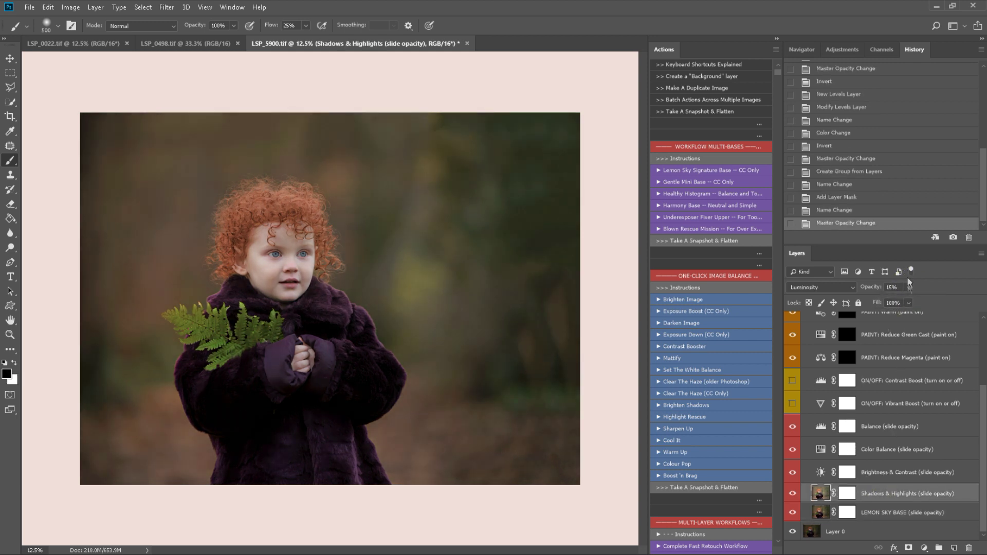
{"action": "left_click", "coordinate": [908, 289]}
{"action": "left_click_drag", "start_coordinate": [909, 303], "coordinate": [905, 303]}
Hide the Color Balance and Balance layers in the base group while keeping Brightness & Contrast visible
{"action": "left_click", "coordinate": [862, 476]}
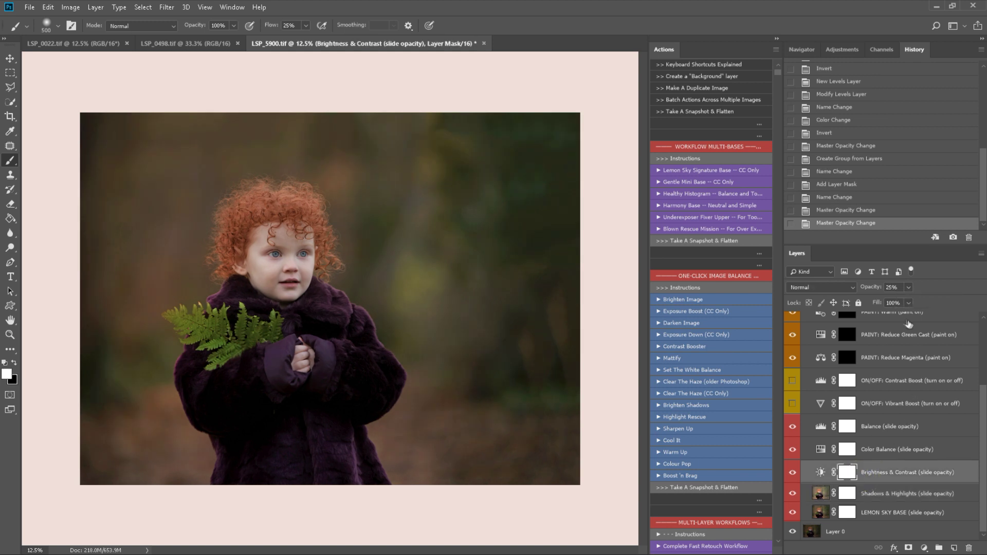
{"action": "left_click_drag", "start_coordinate": [793, 473], "coordinate": [793, 427]}
{"action": "left_click", "coordinate": [881, 478]}
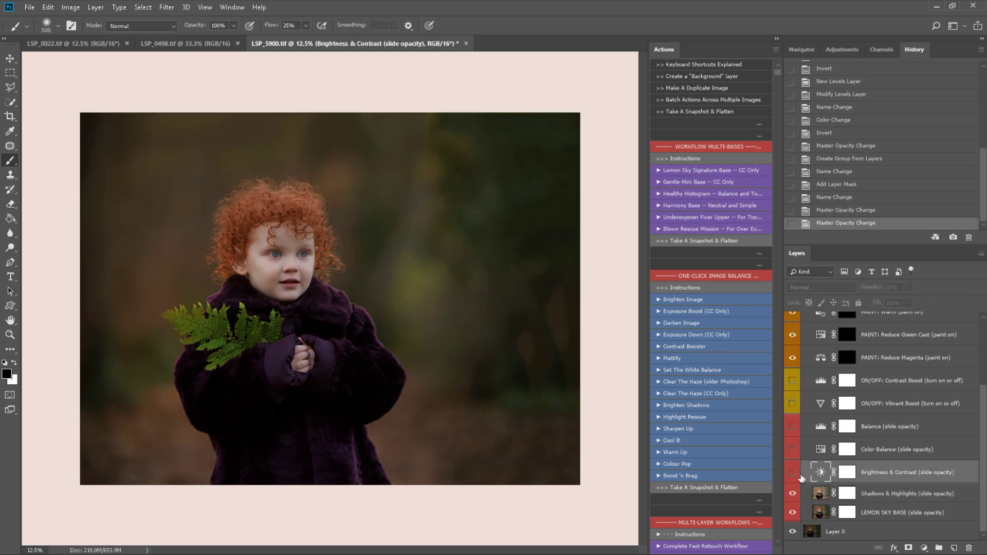
{"action": "left_click", "coordinate": [793, 473]}
{"action": "left_click", "coordinate": [794, 473]}
{"action": "left_click", "coordinate": [793, 473]}
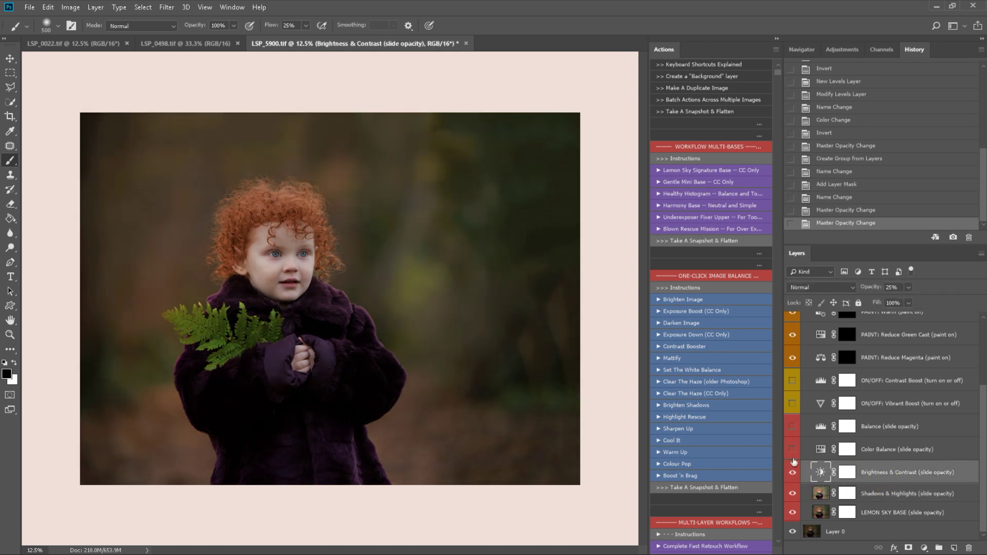
{"action": "left_click", "coordinate": [793, 450]}
{"action": "left_click", "coordinate": [793, 449]}
Turn on the Vibrant Boost layer and lower its opacity
{"action": "left_click", "coordinate": [849, 404]}
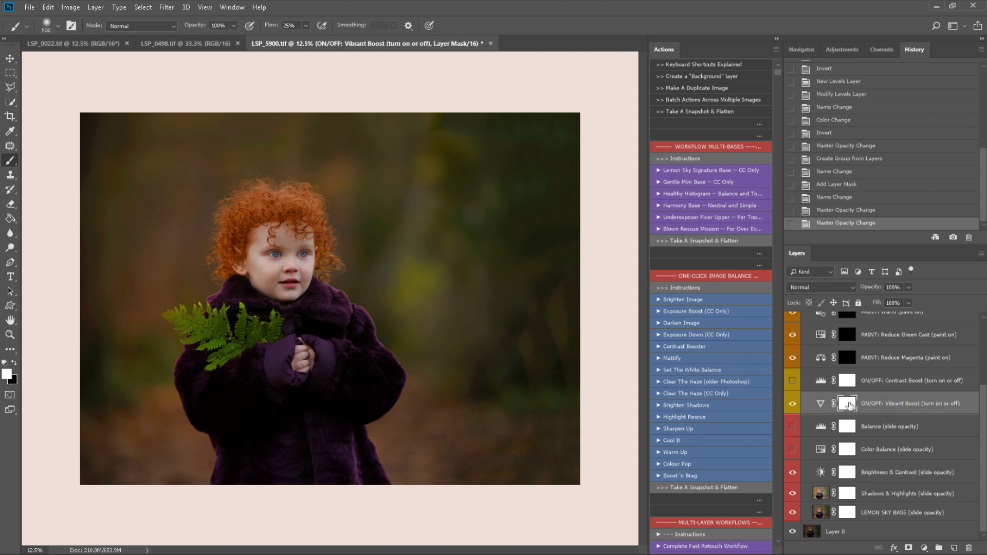
{"action": "left_click", "coordinate": [908, 288]}
{"action": "left_click_drag", "start_coordinate": [908, 304], "coordinate": [882, 303]}
Turn on the Contrast Boost layer and reduce its opacity below 70%
{"action": "left_click", "coordinate": [847, 380]}
{"action": "left_click", "coordinate": [792, 380]}
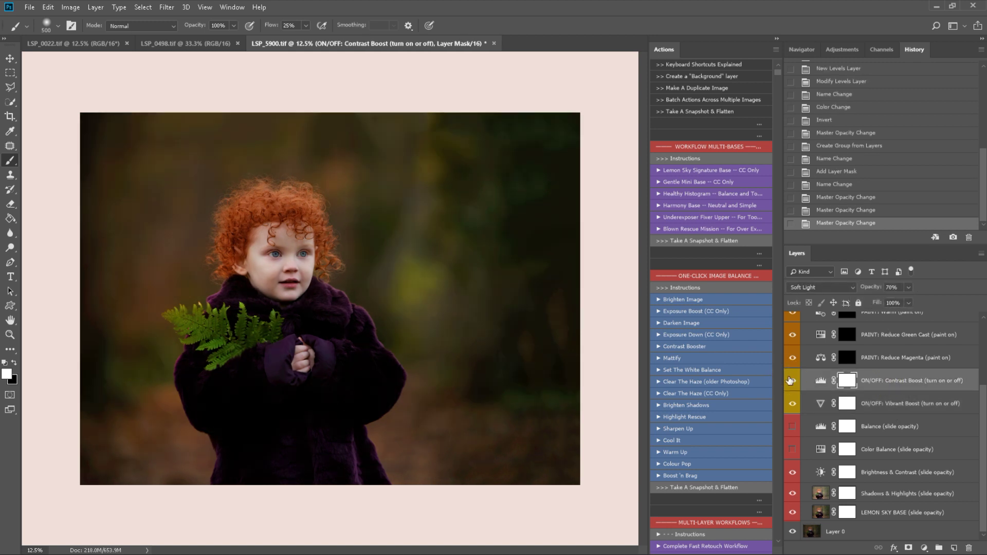
{"action": "left_click", "coordinate": [888, 381]}
{"action": "left_click", "coordinate": [909, 288]}
{"action": "left_click_drag", "start_coordinate": [911, 302], "coordinate": [886, 303]}
Paint white on the PAINT: Warm layer mask over the child's face and hands with a brush of size 900
{"action": "scroll", "coordinate": [853, 410], "scroll_direction": "up", "scroll_amount": 4}
{"action": "left_click", "coordinate": [847, 409]}
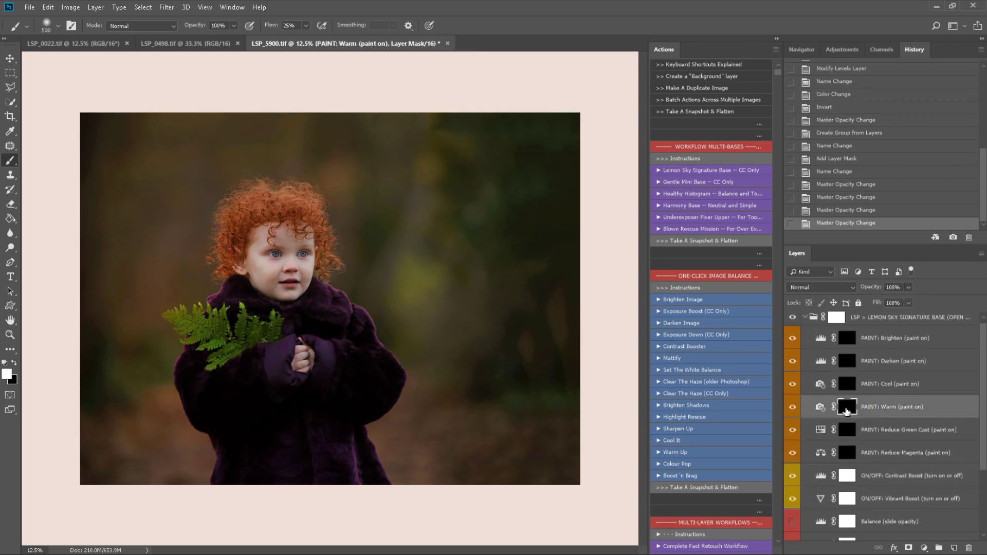
{"action": "left_click", "coordinate": [847, 409], "text": "shift"}
{"action": "left_click", "coordinate": [847, 409], "text": "shift"}
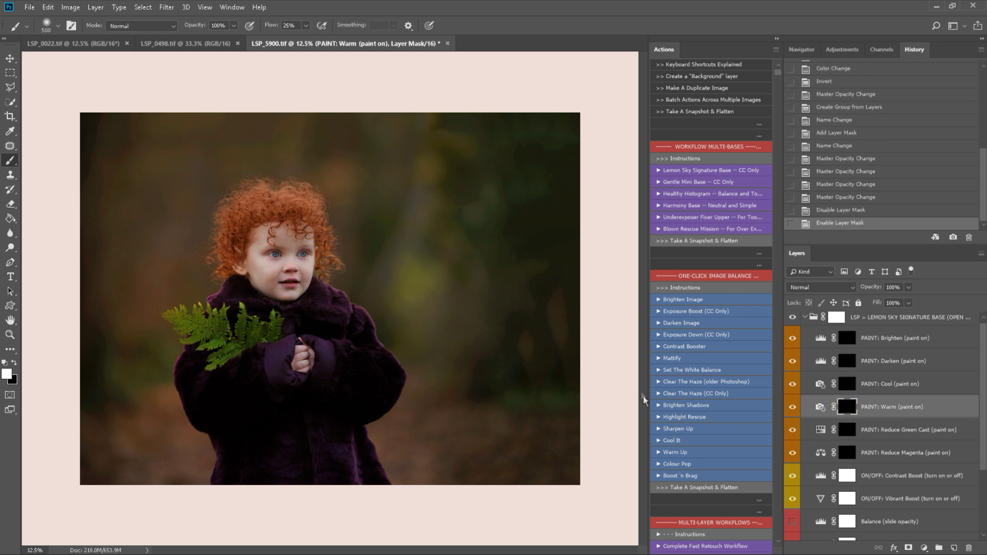
{"action": "key", "text": "bracketright"}
{"action": "key", "text": "bracketright"}
{"action": "key", "text": "bracketright"}
{"action": "key", "text": "bracketright"}
{"action": "left_click_drag", "start_coordinate": [271, 238], "coordinate": [312, 278]}
{"action": "left_click_drag", "start_coordinate": [286, 337], "coordinate": [295, 383]}
Collapse the LEMON SKY SIGNATURE BASE group and compare the photo with the group hidden and shown
{"action": "scroll", "coordinate": [885, 359], "scroll_direction": "up", "scroll_amount": 1}
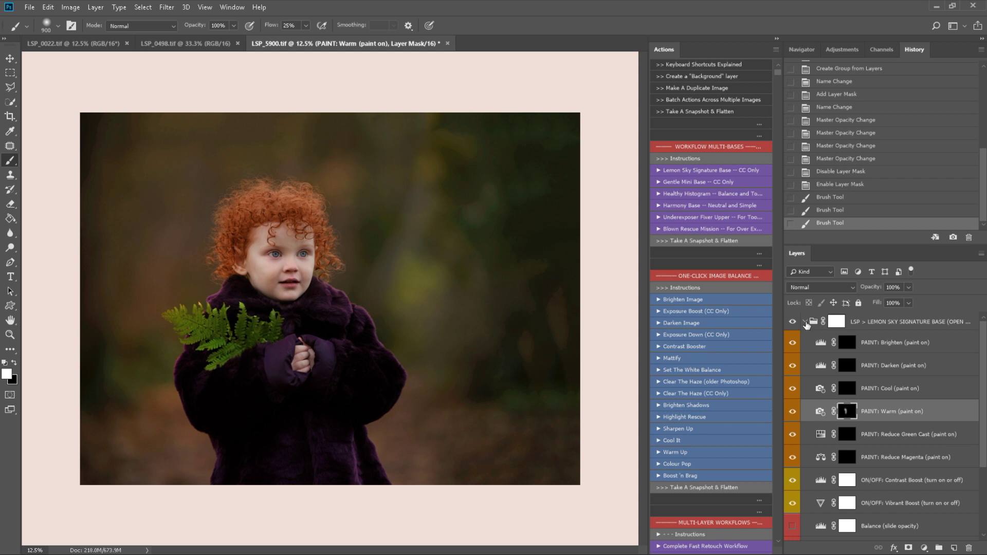
{"action": "left_click", "coordinate": [805, 322]}
{"action": "left_click", "coordinate": [792, 322]}
{"action": "left_click", "coordinate": [792, 322]}
{"action": "left_click", "coordinate": [792, 323]}
{"action": "left_click", "coordinate": [792, 322]}
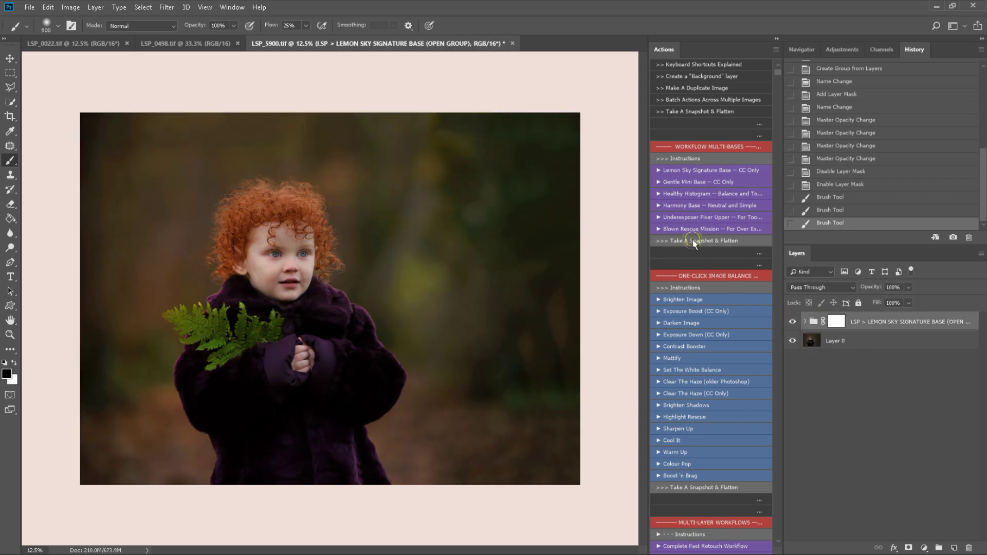
Flatten the image with the Take A Snapshot & Flatten action and run the Contrast Booster action
{"action": "left_click", "coordinate": [710, 405]}
{"action": "scroll", "coordinate": [711, 405], "scroll_direction": "down", "scroll_amount": 5}
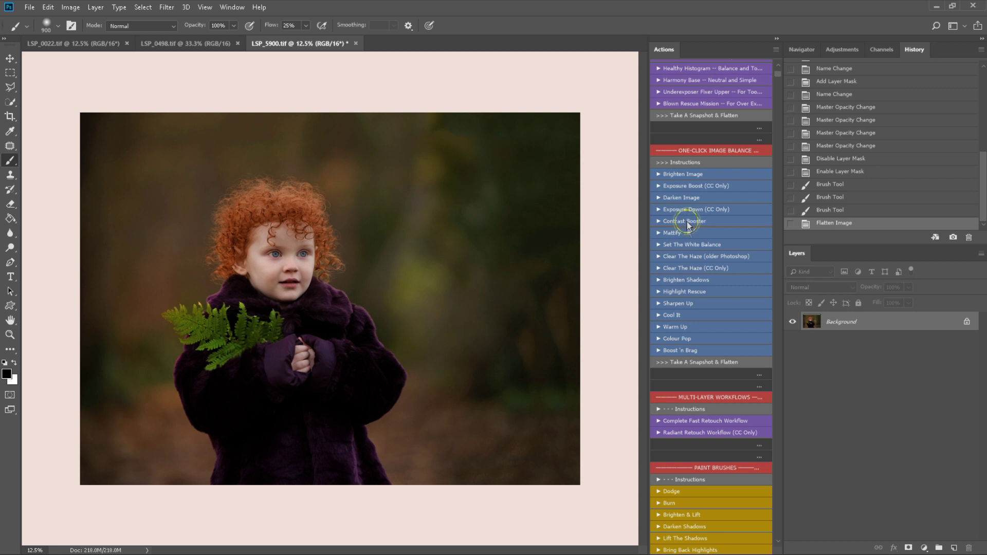
{"action": "left_click", "coordinate": [690, 251]}
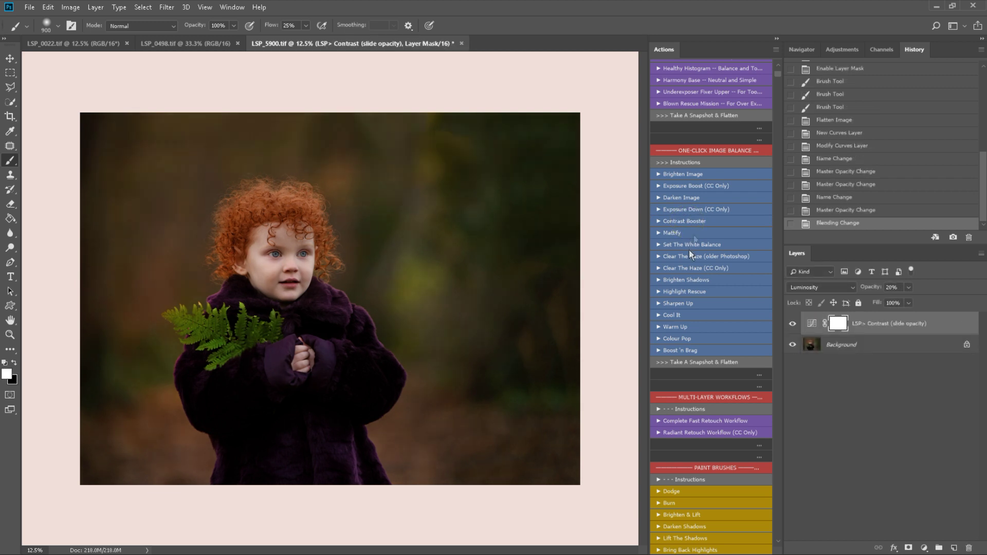
Run the Brighten Up Face action from Skin Toners and paint the effect over the child's face and hands
{"action": "scroll", "coordinate": [712, 319], "scroll_direction": "down", "scroll_amount": 6}
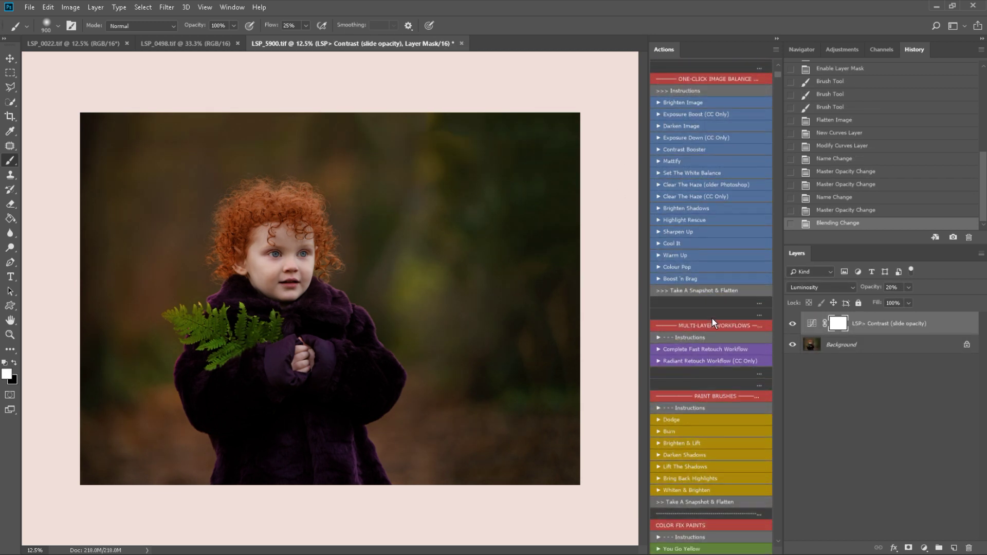
{"action": "scroll", "coordinate": [711, 319], "scroll_direction": "down", "scroll_amount": 6}
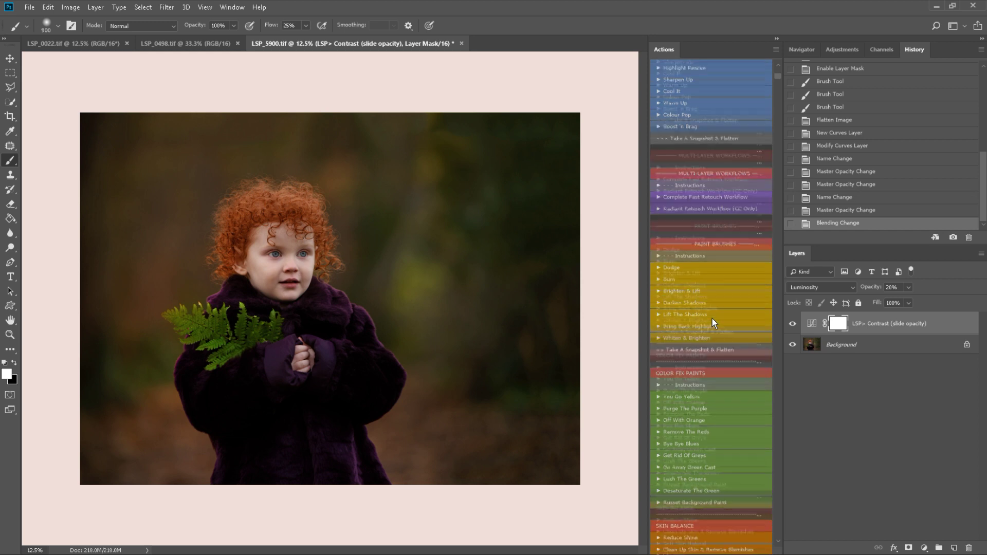
{"action": "scroll", "coordinate": [712, 319], "scroll_direction": "down", "scroll_amount": 4}
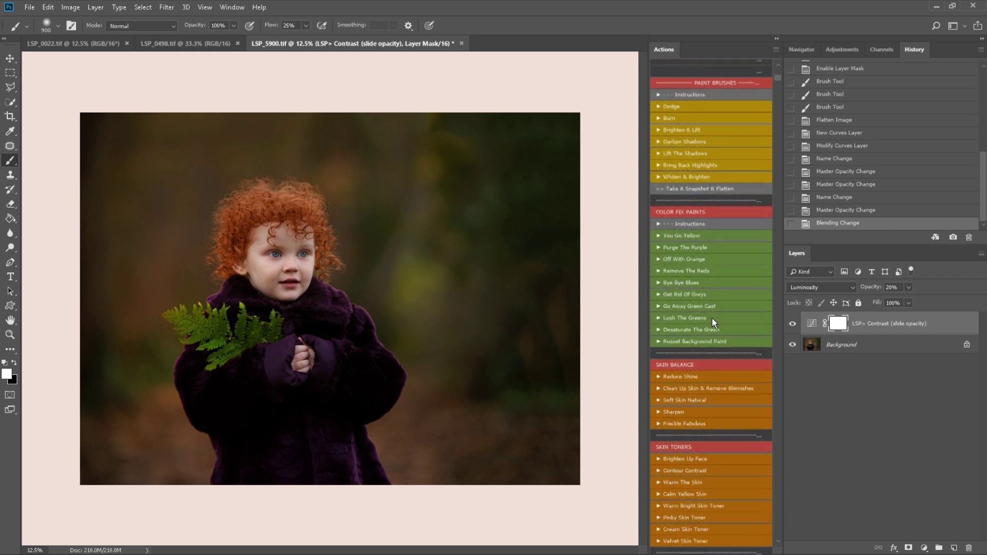
{"action": "scroll", "coordinate": [712, 318], "scroll_direction": "down", "scroll_amount": 2}
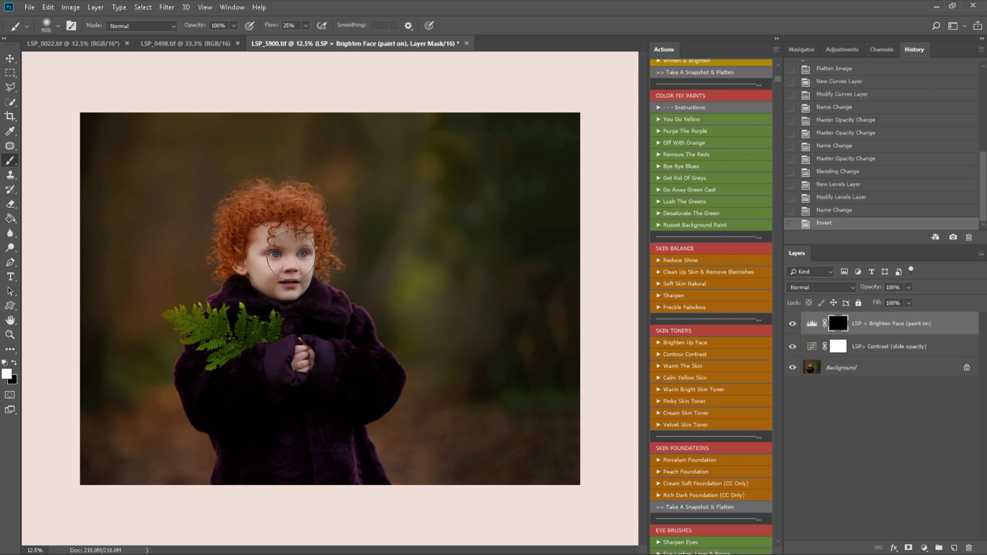
{"action": "mouse_move", "coordinate": [274, 240]}
{"action": "left_mouse_down"}
{"action": "mouse_move", "coordinate": [322, 254]}
{"action": "mouse_move", "coordinate": [303, 241]}
{"action": "mouse_move", "coordinate": [290, 416]}
{"action": "mouse_move", "coordinate": [319, 327]}
{"action": "mouse_move", "coordinate": [291, 389]}
{"action": "mouse_move", "coordinate": [339, 395]}
{"action": "left_mouse_up"}
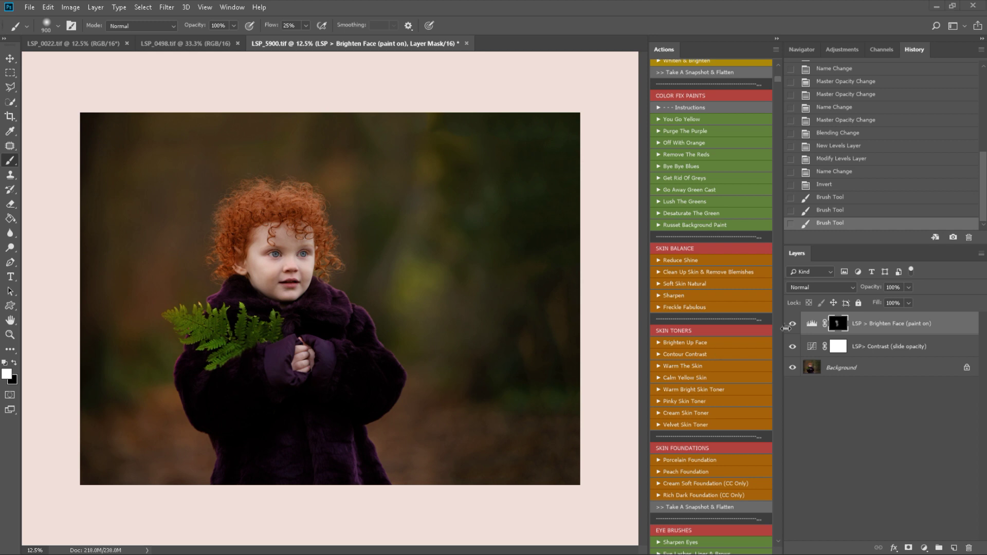
Run the Contour Contrast action and paint its effect in white over the child and the fern
{"action": "scroll", "coordinate": [713, 311], "scroll_direction": "down", "scroll_amount": 5}
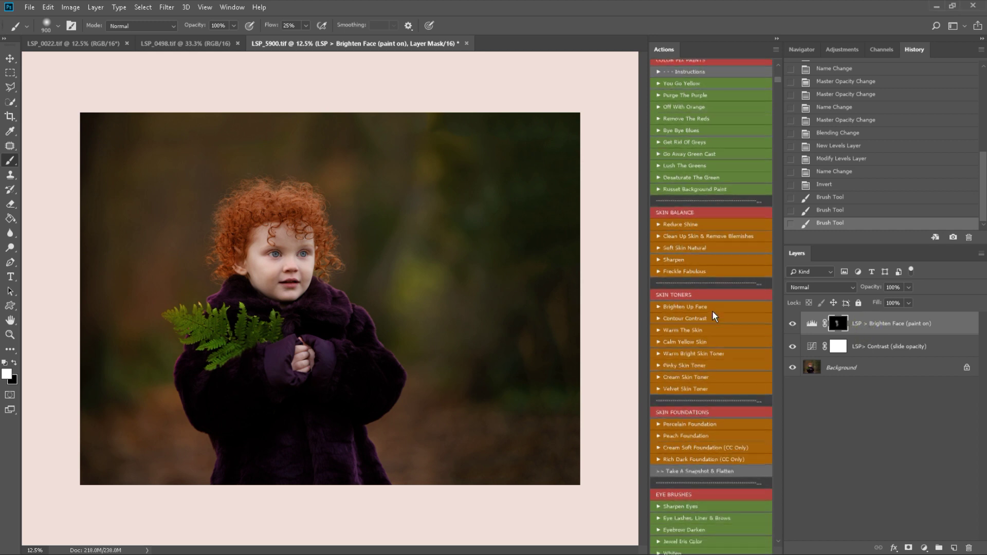
{"action": "scroll", "coordinate": [712, 312], "scroll_direction": "down", "scroll_amount": 3}
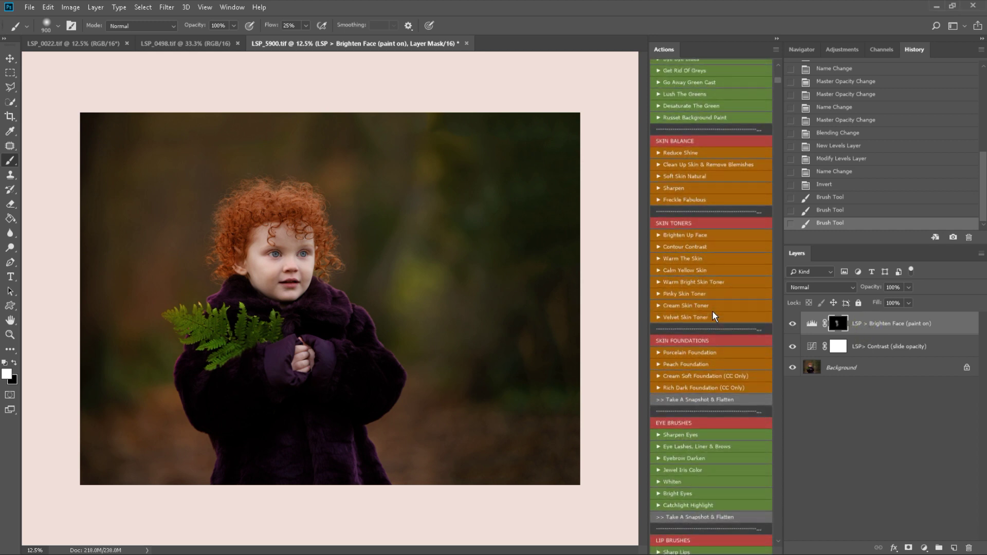
{"action": "scroll", "coordinate": [713, 311], "scroll_direction": "down", "scroll_amount": 1}
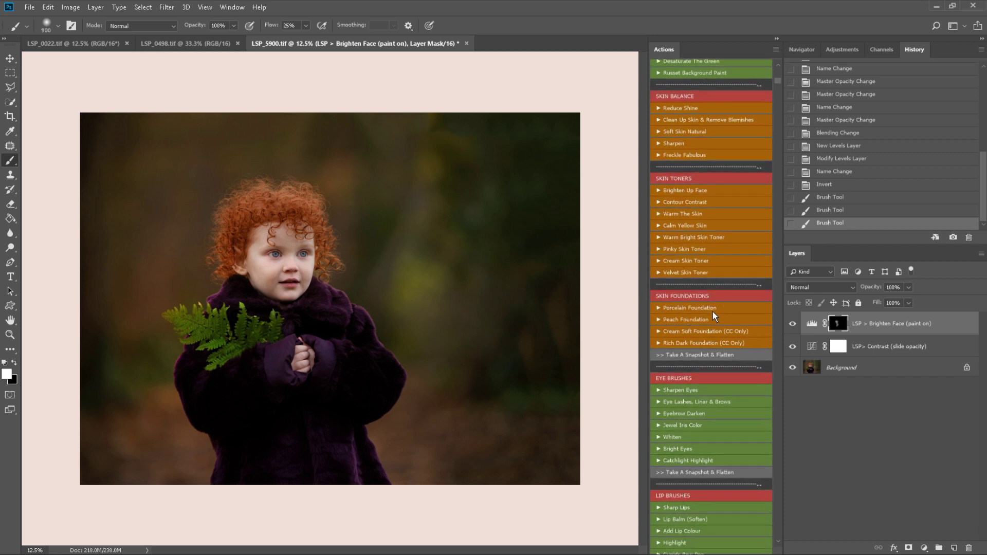
{"action": "left_click", "coordinate": [714, 201]}
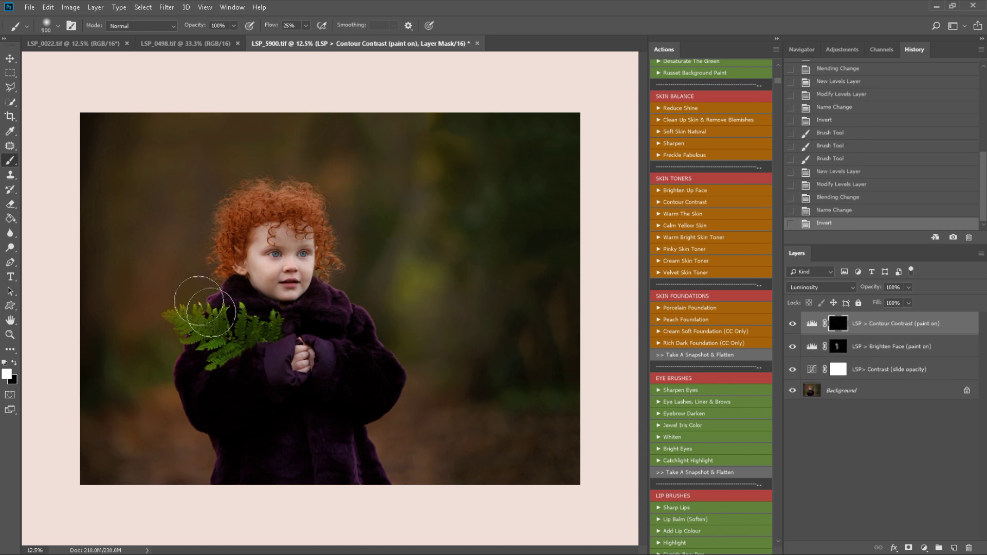
{"action": "mouse_move", "coordinate": [292, 316]}
{"action": "left_mouse_down"}
{"action": "mouse_move", "coordinate": [254, 221]}
{"action": "mouse_move", "coordinate": [261, 200]}
{"action": "mouse_move", "coordinate": [259, 306]}
{"action": "mouse_move", "coordinate": [240, 227]}
{"action": "mouse_move", "coordinate": [346, 233]}
{"action": "mouse_move", "coordinate": [290, 211]}
{"action": "mouse_move", "coordinate": [230, 273]}
{"action": "mouse_move", "coordinate": [271, 345]}
{"action": "mouse_move", "coordinate": [320, 394]}
{"action": "mouse_move", "coordinate": [309, 334]}
{"action": "mouse_move", "coordinate": [347, 389]}
{"action": "mouse_move", "coordinate": [331, 377]}
{"action": "mouse_move", "coordinate": [334, 467]}
{"action": "mouse_move", "coordinate": [448, 466]}
{"action": "left_mouse_up"}
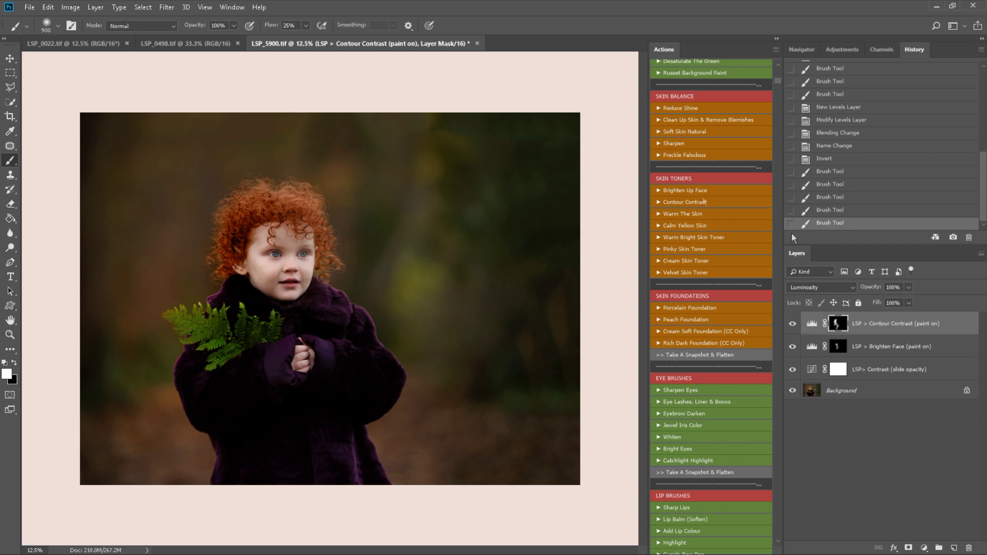
Paint black on the Contour Contrast mask to remove the effect from the coat area, comparing the layer off and on
{"action": "scroll", "coordinate": [691, 212], "scroll_direction": "down", "scroll_amount": 1}
{"action": "key", "text": "x"}
{"action": "mouse_move", "coordinate": [263, 320]}
{"action": "left_mouse_down"}
{"action": "mouse_move", "coordinate": [237, 319]}
{"action": "mouse_move", "coordinate": [279, 342]}
{"action": "mouse_move", "coordinate": [232, 409]}
{"action": "mouse_move", "coordinate": [264, 401]}
{"action": "mouse_move", "coordinate": [282, 430]}
{"action": "mouse_move", "coordinate": [262, 442]}
{"action": "left_mouse_up"}
{"action": "left_click", "coordinate": [792, 324]}
{"action": "left_click", "coordinate": [792, 324]}
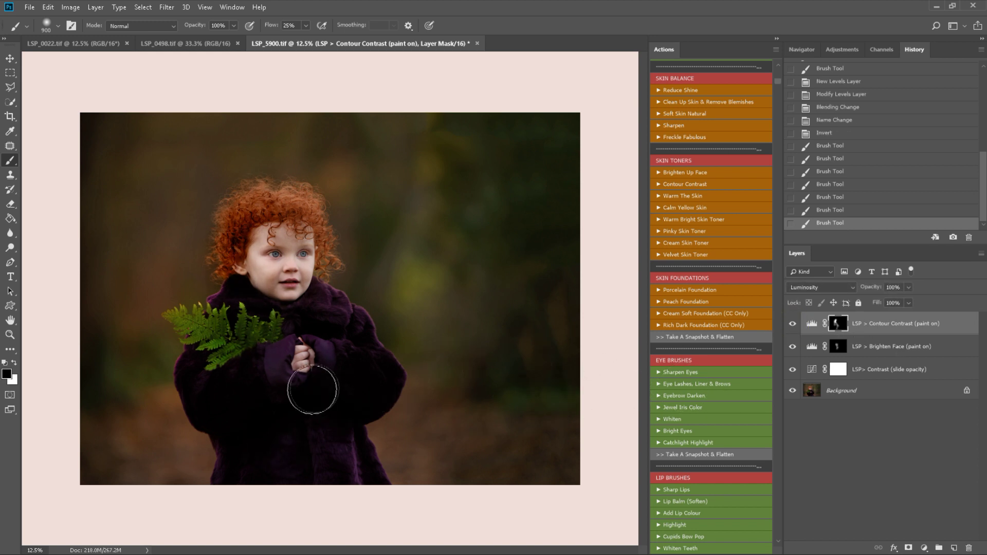
{"action": "mouse_move", "coordinate": [316, 389]}
{"action": "left_mouse_down"}
{"action": "mouse_move", "coordinate": [308, 347]}
{"action": "mouse_move", "coordinate": [305, 384]}
{"action": "left_mouse_up"}
{"action": "mouse_move", "coordinate": [250, 312]}
{"action": "left_mouse_down"}
{"action": "mouse_move", "coordinate": [216, 268]}
{"action": "mouse_move", "coordinate": [355, 410]}
{"action": "left_mouse_up"}
Run the Pinky Skin Toner action, paint it over the hands with a size 300 brush, and lower its opacity
{"action": "scroll", "coordinate": [735, 313], "scroll_direction": "down", "scroll_amount": 3}
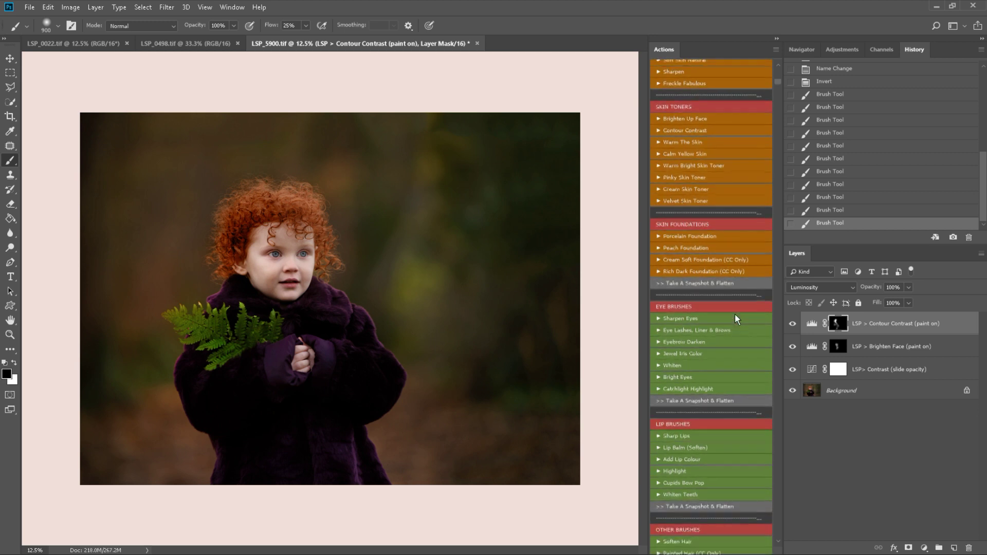
{"action": "scroll", "coordinate": [735, 313], "scroll_direction": "up", "scroll_amount": 2}
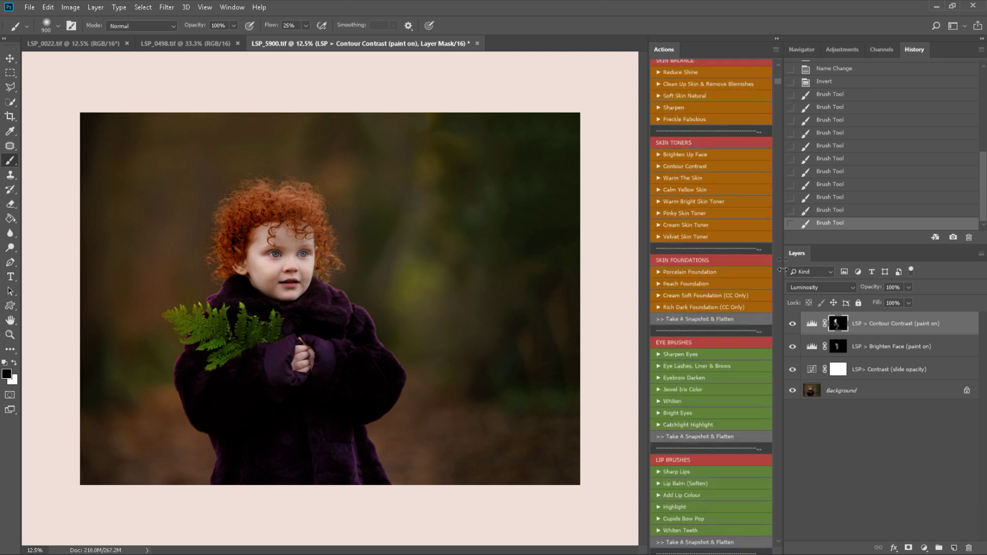
{"action": "left_click", "coordinate": [721, 212]}
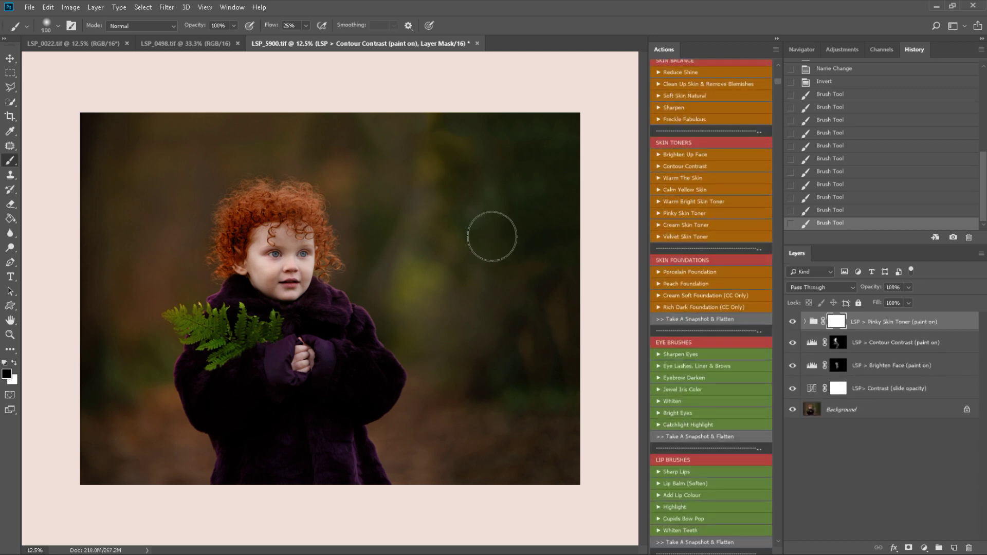
{"action": "key", "text": "bracketleft"}
{"action": "key", "text": "bracketleft"}
{"action": "key", "text": "bracketleft"}
{"action": "key", "text": "bracketleft"}
{"action": "key", "text": "bracketleft"}
{"action": "key", "text": "bracketleft"}
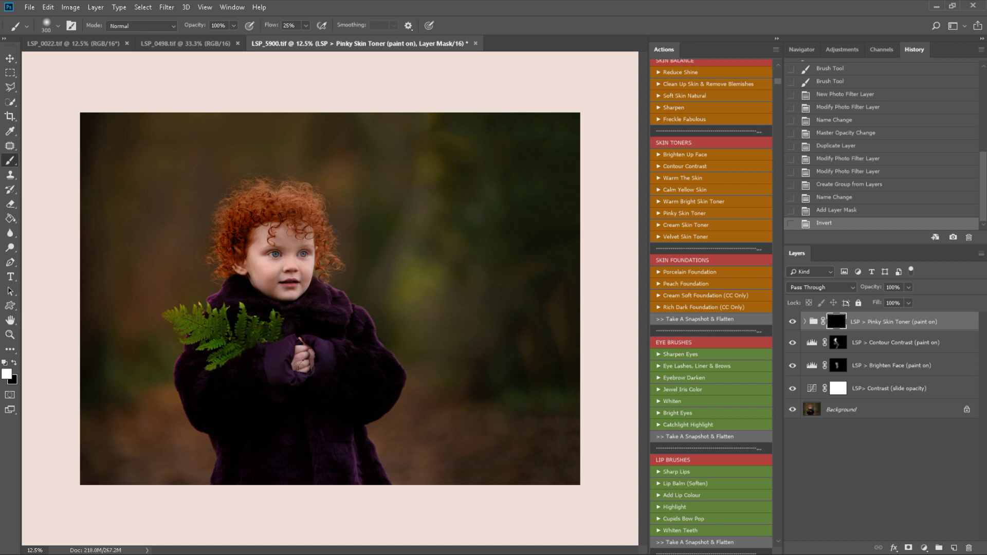
{"action": "left_click_drag", "start_coordinate": [282, 320], "coordinate": [304, 364]}
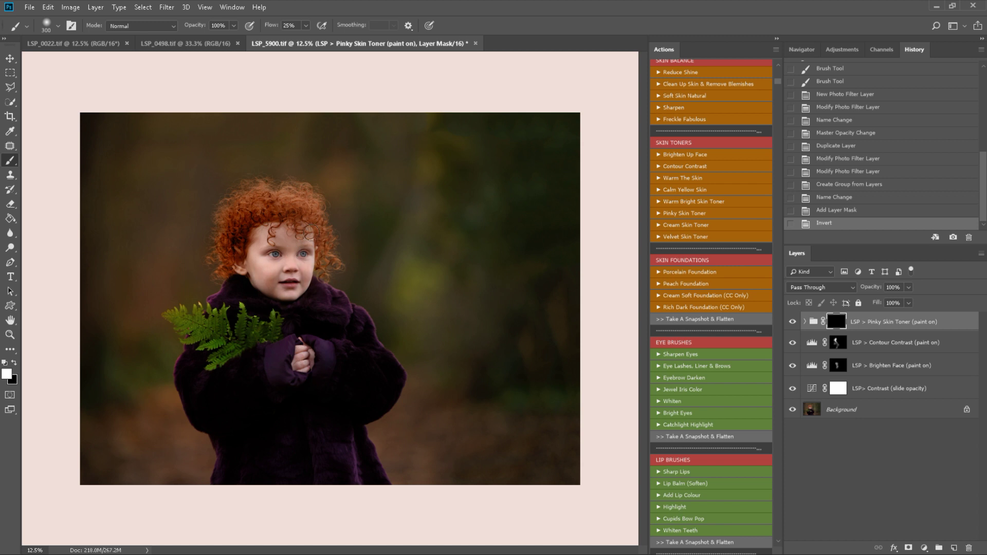
{"action": "left_click", "coordinate": [909, 287]}
{"action": "left_click_drag", "start_coordinate": [911, 300], "coordinate": [880, 305]}
Run the Cream Soft Foundation action and paint its effect in white over the child's hands and face with a size 200 brush
{"action": "left_click", "coordinate": [742, 322]}
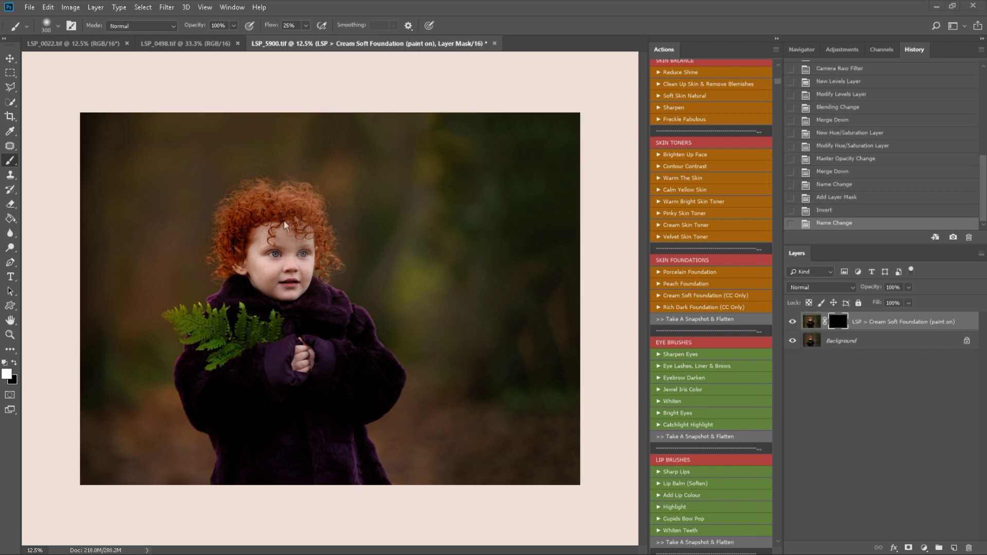
{"action": "key", "text": "z"}
{"action": "scroll", "coordinate": [319, 291], "scroll_direction": "up", "scroll_amount": 3}
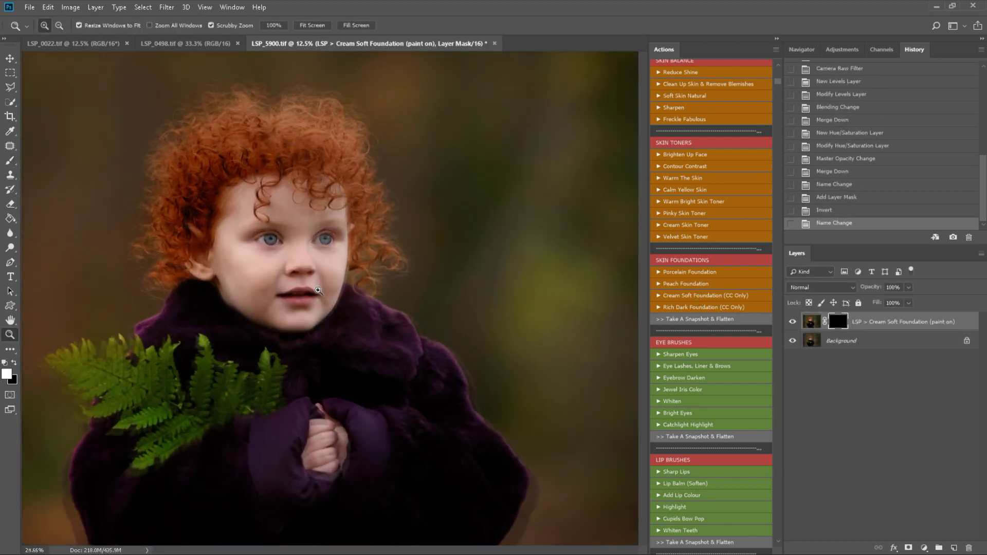
{"action": "scroll", "coordinate": [319, 291], "scroll_direction": "up", "scroll_amount": 1}
{"action": "key", "text": "b"}
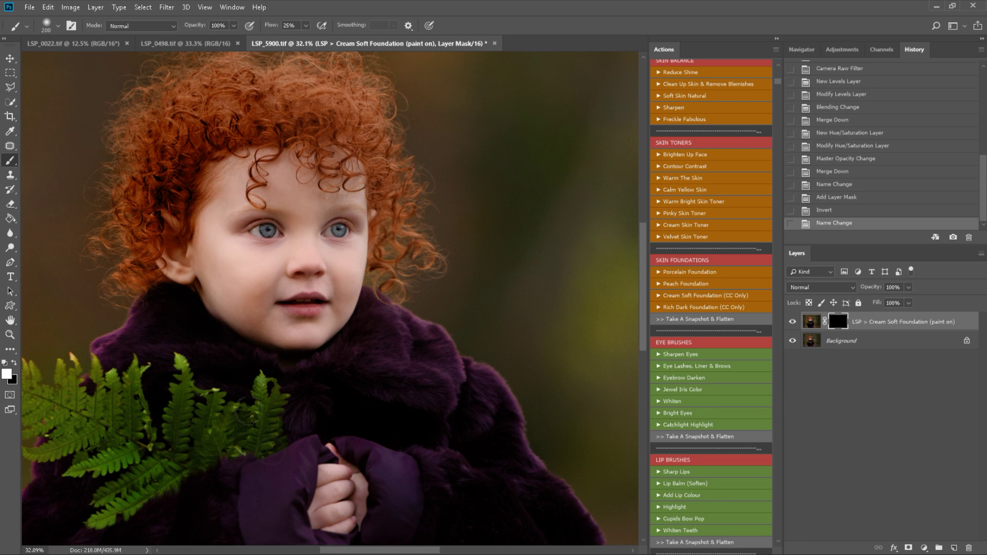
{"action": "left_click", "coordinate": [365, 474]}
{"action": "left_click", "coordinate": [333, 284]}
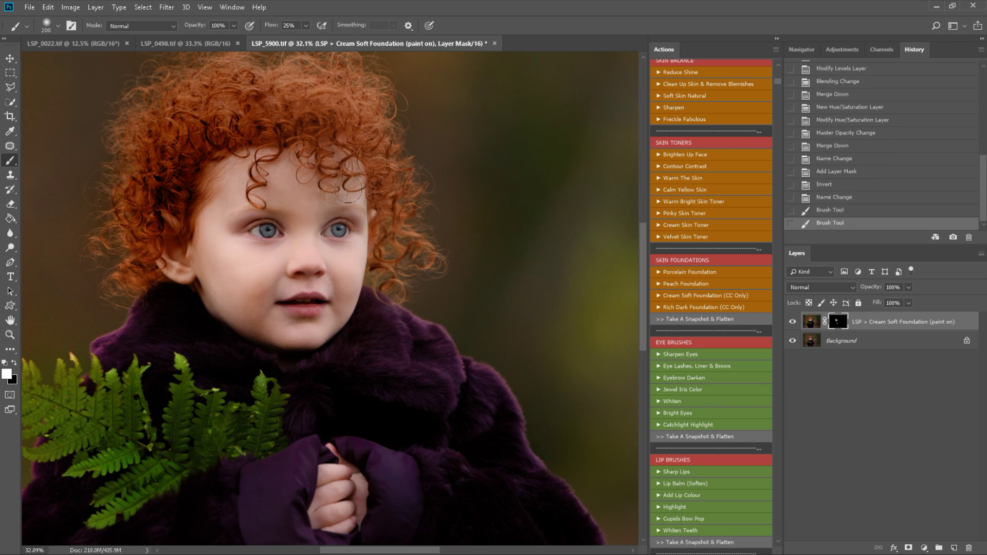
{"action": "left_click", "coordinate": [299, 197]}
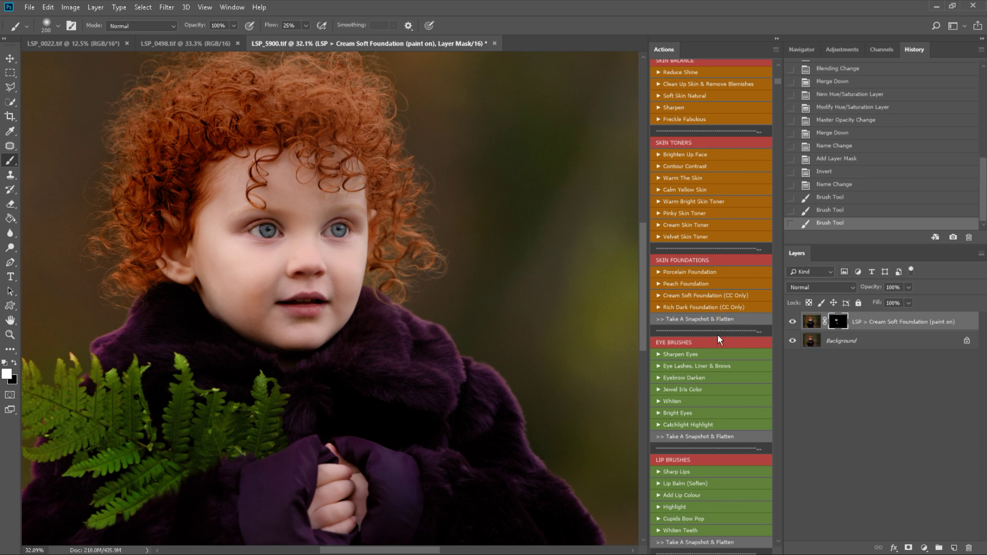
Flatten the image and run the Eye Lashes, Liner & Brows action
{"action": "scroll", "coordinate": [717, 335], "scroll_direction": "down", "scroll_amount": 1}
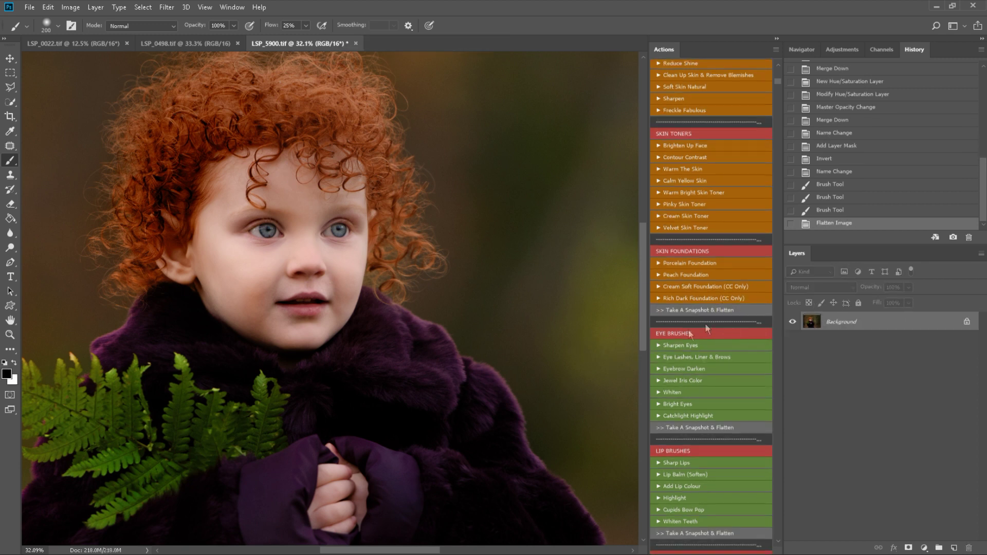
{"action": "left_click", "coordinate": [709, 357]}
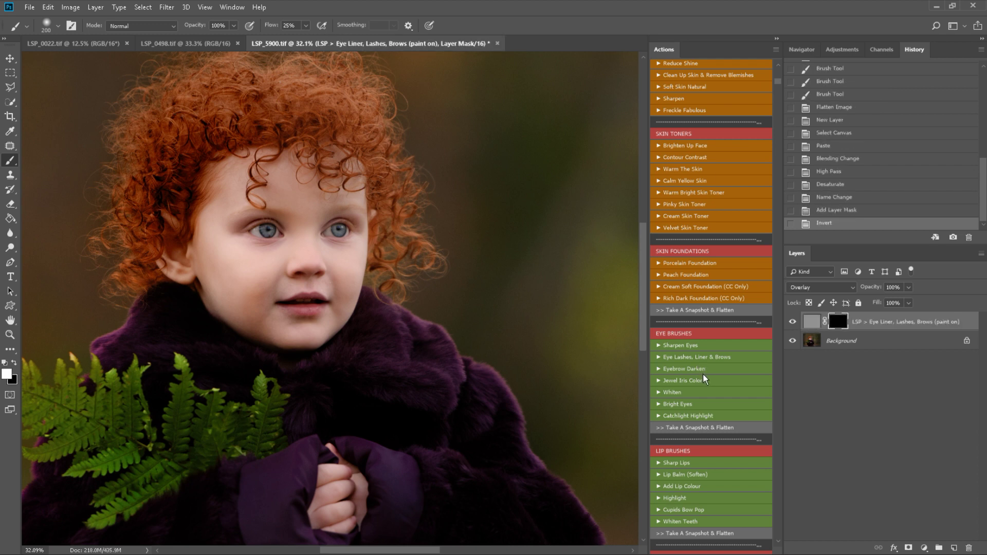
Run the Remove The Reds action and paint its effect in white around both of the child's eyes
{"action": "scroll", "coordinate": [705, 379], "scroll_direction": "up", "scroll_amount": 5}
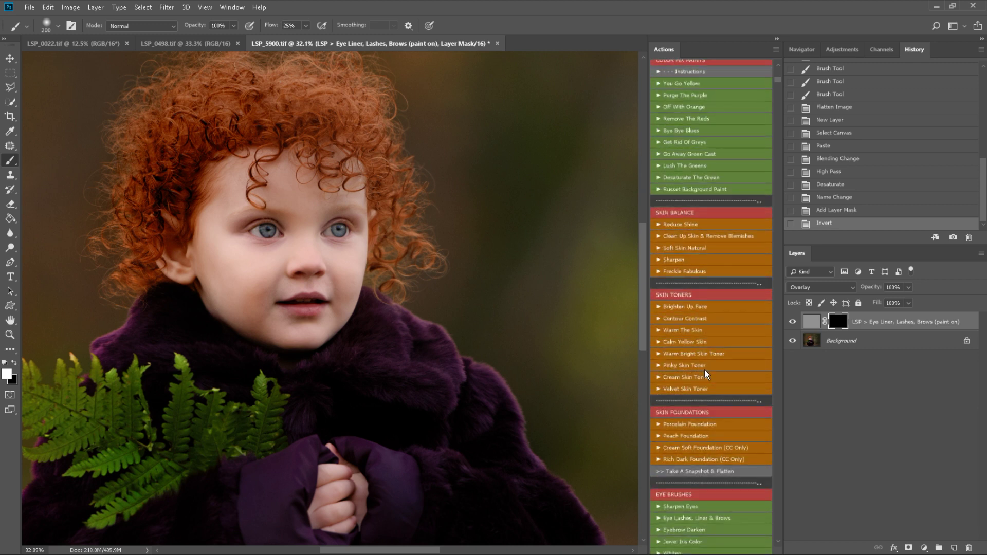
{"action": "left_click", "coordinate": [691, 146]}
{"action": "scroll", "coordinate": [704, 434], "scroll_direction": "down", "scroll_amount": 1}
{"action": "scroll", "coordinate": [705, 435], "scroll_direction": "down", "scroll_amount": 4}
{"action": "left_click_drag", "start_coordinate": [341, 222], "coordinate": [347, 222]}
{"action": "left_click_drag", "start_coordinate": [256, 233], "coordinate": [268, 226]}
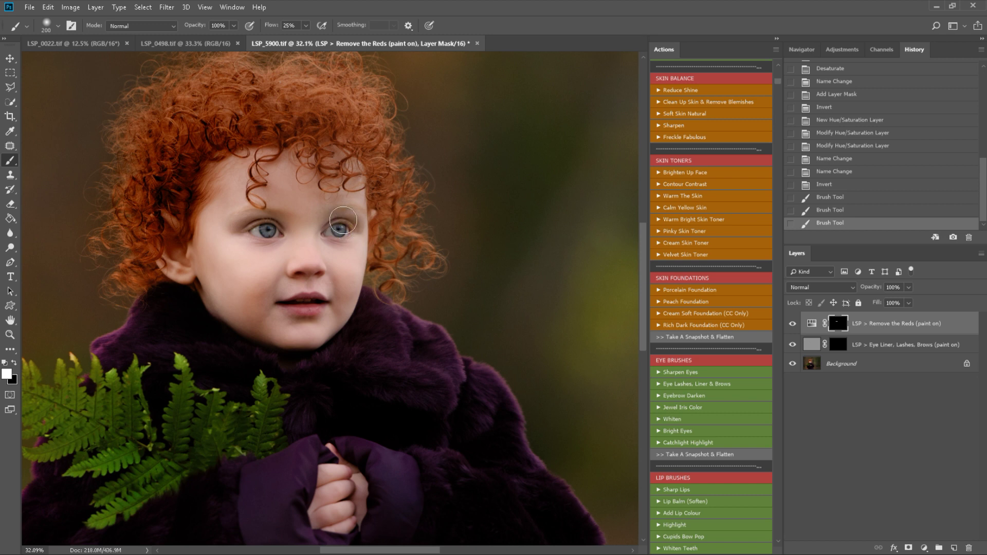
{"action": "left_click", "coordinate": [343, 229]}
Paint white on the Eye Liner, Lashes, Brows mask around both eyes with a size 100 brush
{"action": "scroll", "coordinate": [727, 424], "scroll_direction": "down", "scroll_amount": 2}
{"action": "left_click", "coordinate": [837, 344]}
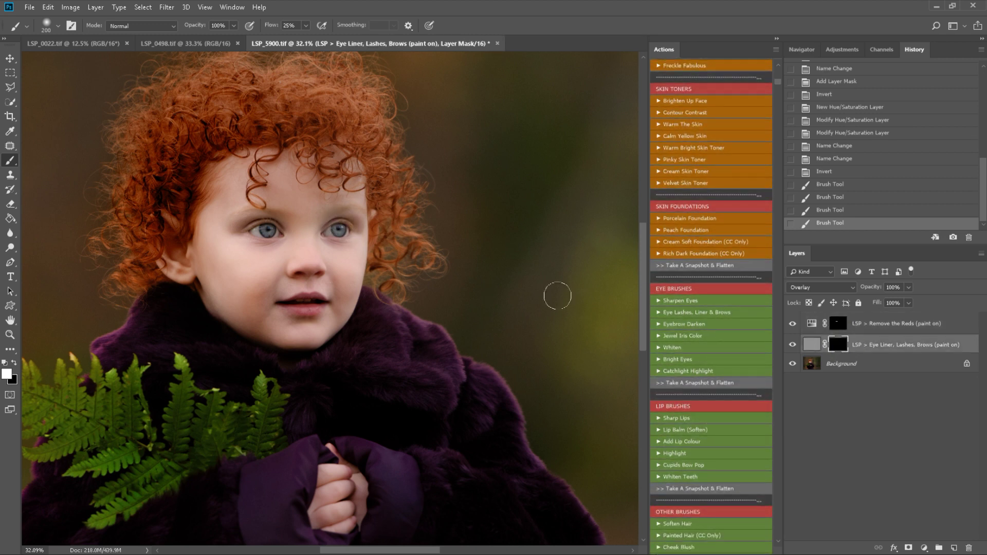
{"action": "key", "text": "bracketleft"}
{"action": "key", "text": "bracketleft"}
{"action": "key", "text": "bracketleft"}
{"action": "key", "text": "bracketleft"}
{"action": "key", "text": "bracketleft"}
{"action": "key", "text": "bracketleft"}
{"action": "key", "text": "bracketleft"}
{"action": "key", "text": "bracketleft"}
{"action": "key", "text": "bracketleft"}
{"action": "key", "text": "bracketleft"}
{"action": "left_click", "coordinate": [333, 214]}
{"action": "left_click", "coordinate": [259, 237]}
Refine the Eye Liner, Lashes, Brows mask with black at one eye, and paint white over both eyes and the lips
{"action": "key", "text": "x"}
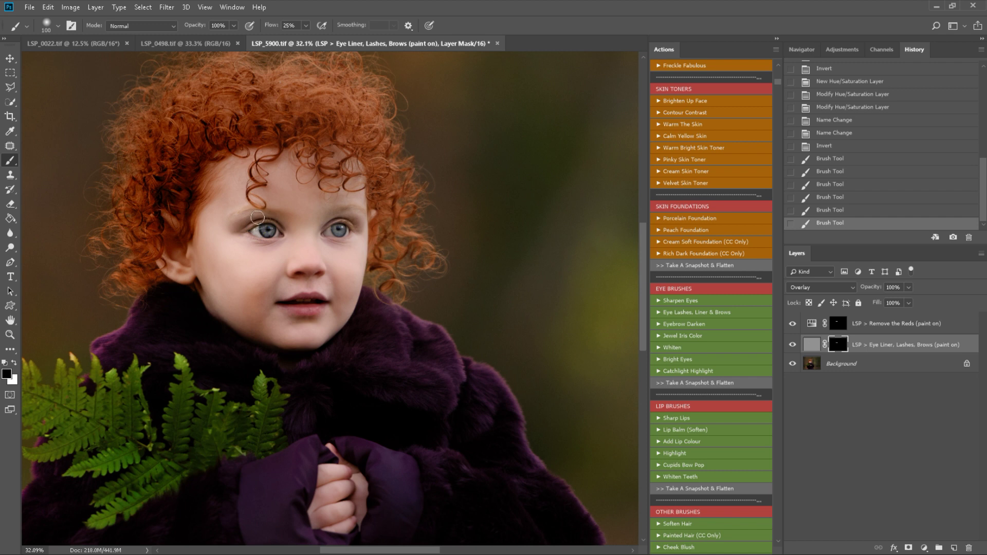
{"action": "left_click", "coordinate": [277, 227]}
{"action": "key", "text": "x"}
{"action": "left_click", "coordinate": [276, 230]}
{"action": "left_click", "coordinate": [342, 229]}
{"action": "left_click", "coordinate": [317, 309]}
Run the Jewel Iris Color action and paint its effect in white over both irises
{"action": "scroll", "coordinate": [725, 347], "scroll_direction": "down", "scroll_amount": 3}
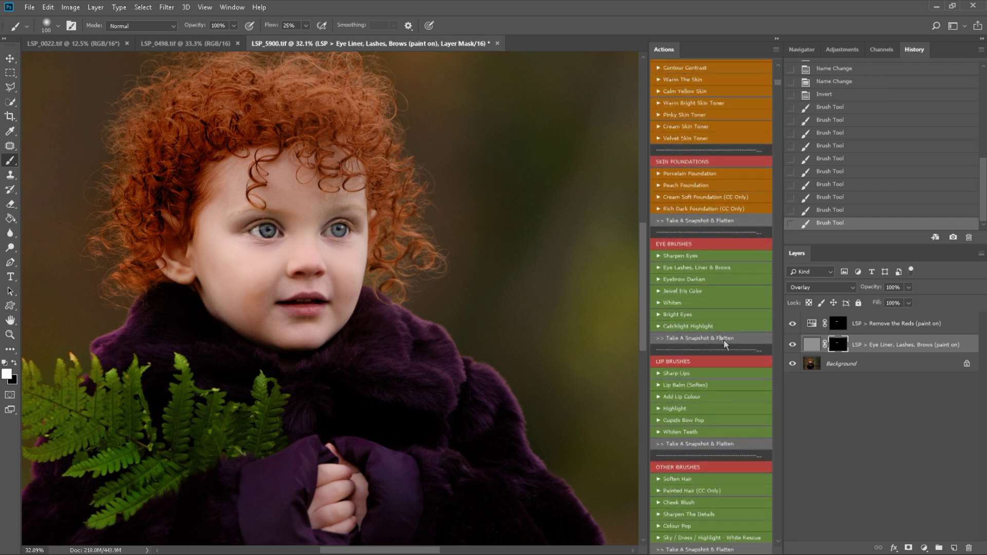
{"action": "left_click", "coordinate": [696, 291]}
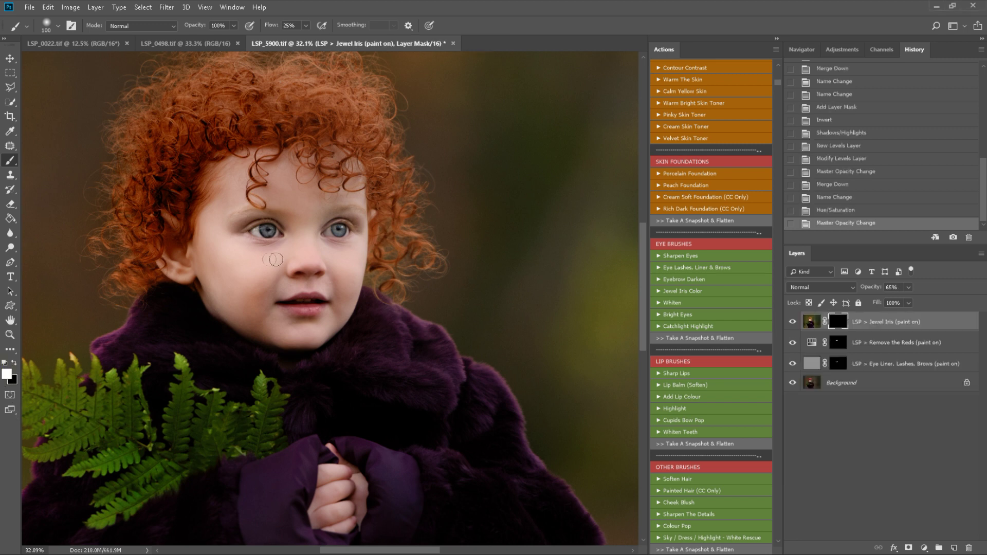
{"action": "left_click", "coordinate": [271, 231]}
{"action": "left_click", "coordinate": [268, 231]}
{"action": "left_click", "coordinate": [267, 230]}
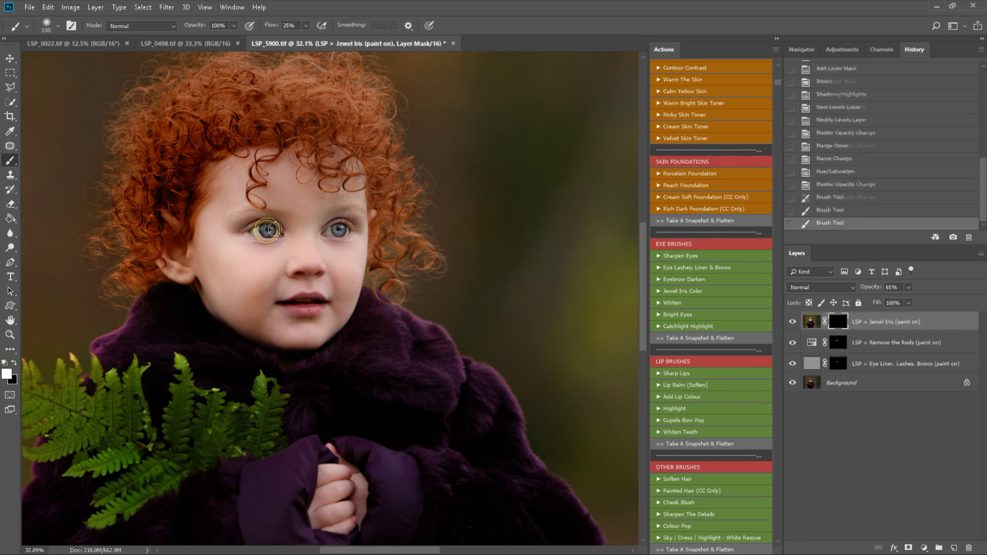
{"action": "left_click", "coordinate": [339, 230]}
{"action": "left_click", "coordinate": [339, 231]}
{"action": "left_click", "coordinate": [339, 232]}
{"action": "left_click", "coordinate": [339, 231]}
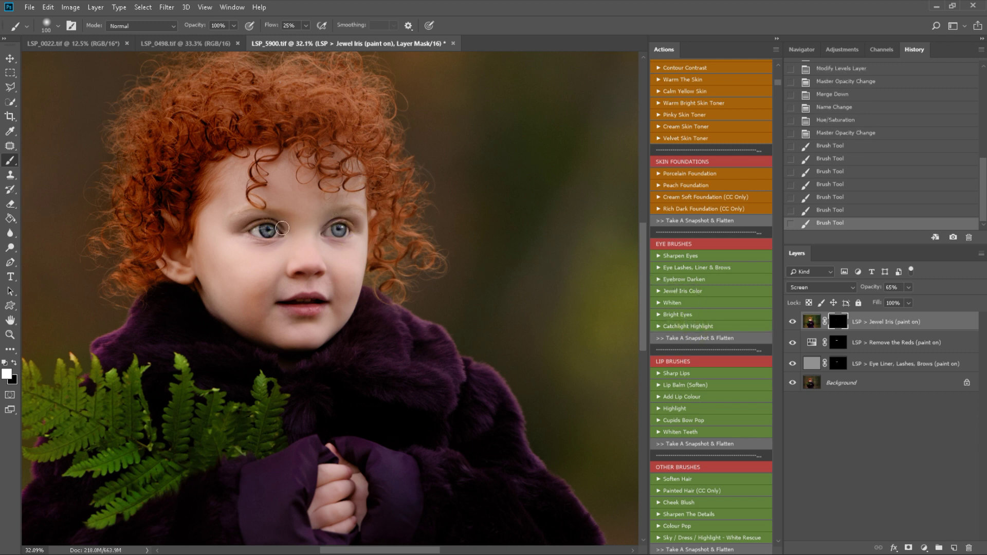
Run the Catchlight Highlight action and paint it over the catchlights of both eyes with a size 45 brush
{"action": "left_click", "coordinate": [688, 326]}
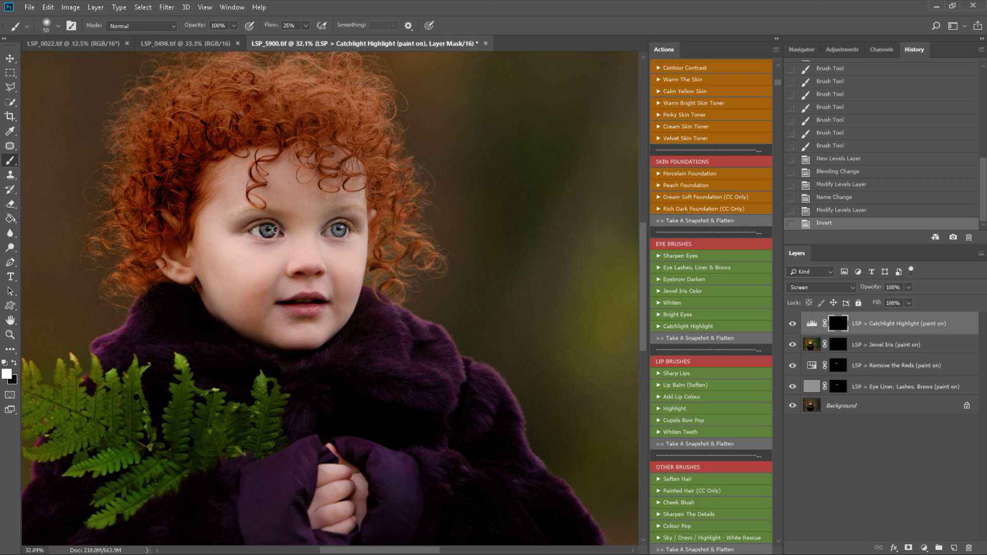
{"action": "key", "text": "["}
{"action": "left_click", "coordinate": [273, 230]}
{"action": "left_click", "coordinate": [267, 229]}
{"action": "left_click", "coordinate": [338, 227]}
{"action": "left_click", "coordinate": [338, 227]}
{"action": "left_click", "coordinate": [341, 228]}
{"action": "left_click", "coordinate": [346, 227]}
{"action": "left_click", "coordinate": [346, 227]}
{"action": "left_click", "coordinate": [347, 225]}
Run the Add Lip Colour action, paint it over the lips with a size 90 brush, and lower the layer's opacity to about 78%
{"action": "scroll", "coordinate": [717, 326], "scroll_direction": "down", "scroll_amount": 3}
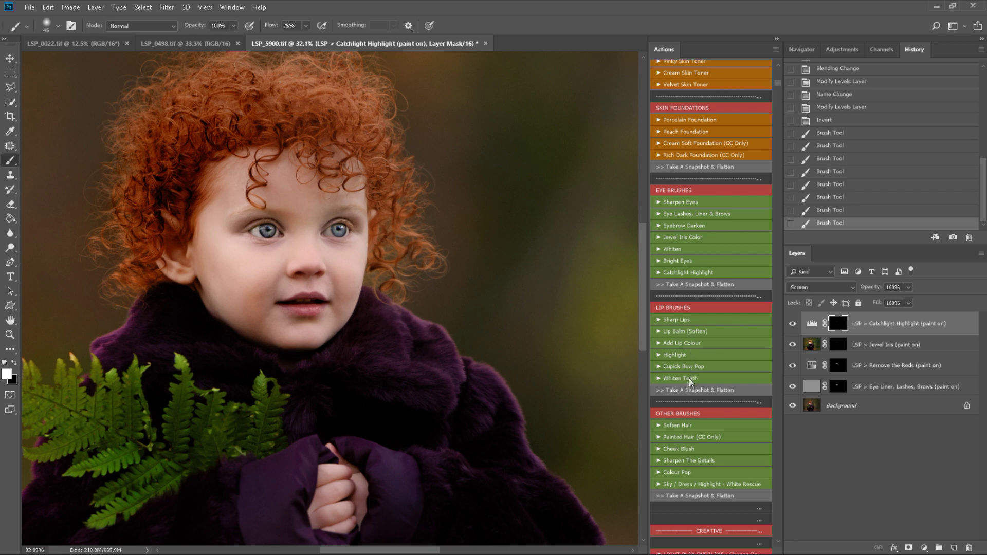
{"action": "left_click", "coordinate": [692, 343]}
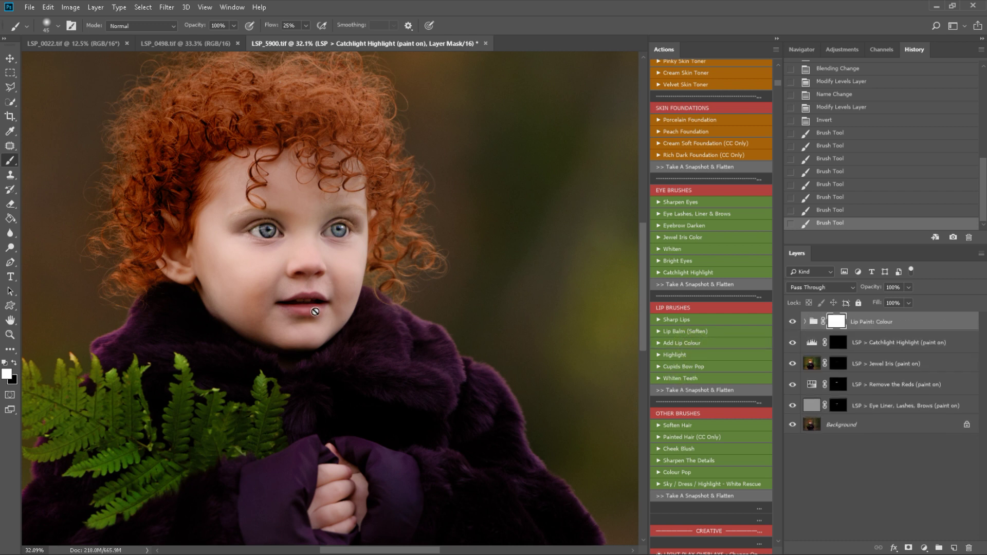
{"action": "key", "text": "]"}
{"action": "mouse_move", "coordinate": [324, 303]}
{"action": "left_mouse_down"}
{"action": "mouse_move", "coordinate": [301, 312]}
{"action": "mouse_move", "coordinate": [288, 303]}
{"action": "left_mouse_up"}
{"action": "left_click_drag", "start_coordinate": [289, 303], "coordinate": [308, 293]}
{"action": "left_click_drag", "start_coordinate": [308, 293], "coordinate": [329, 302]}
{"action": "mouse_move", "coordinate": [909, 288]}
{"action": "left_mouse_down"}
{"action": "mouse_move", "coordinate": [856, 300]}
{"action": "mouse_move", "coordinate": [898, 304]}
{"action": "left_mouse_up"}
Run the Cheek Blush action and hide its Hue/Saturation 1 layer to clear the red cast
{"action": "scroll", "coordinate": [729, 317], "scroll_direction": "down", "scroll_amount": 2}
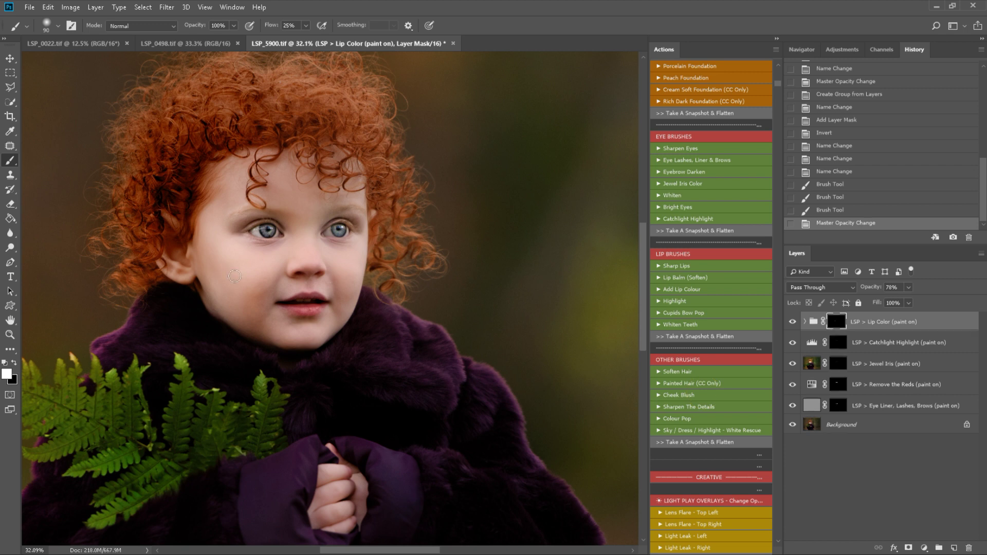
{"action": "key", "text": "]"}
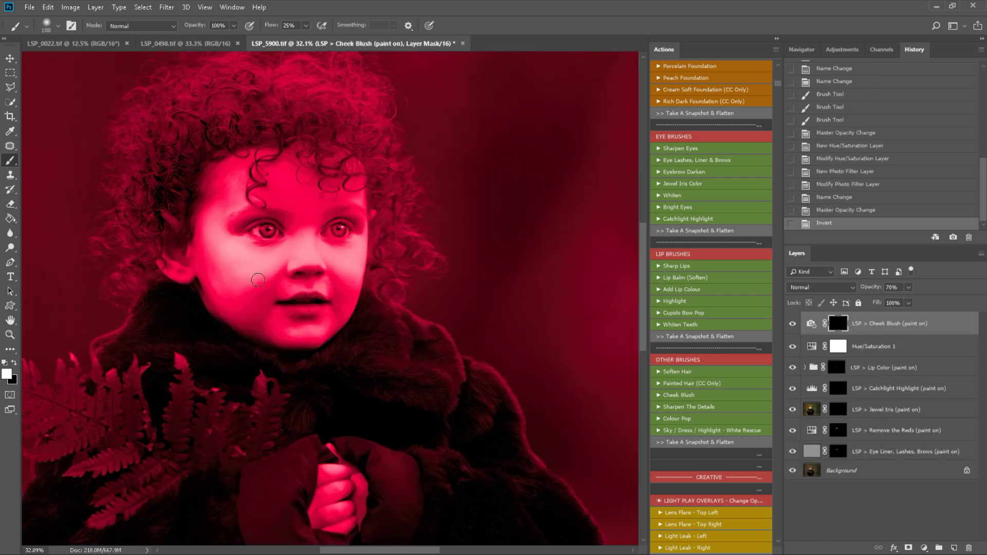
{"action": "left_click", "coordinate": [793, 347]}
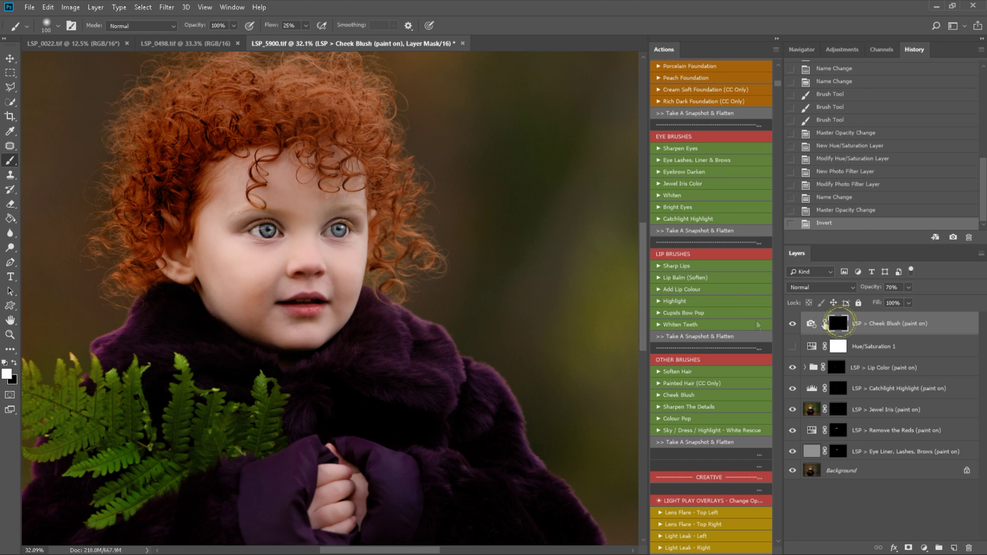
Paint the Cheek Blush effect in white over both cheeks with a size 250 brush
{"action": "key", "text": "]"}
{"action": "key", "text": "]"}
{"action": "key", "text": "]"}
{"action": "key", "text": "]"}
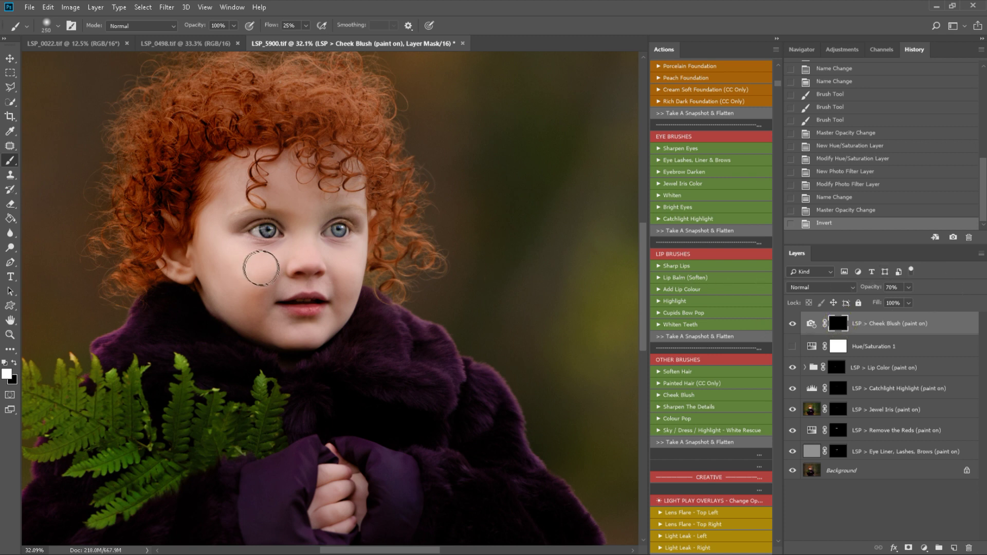
{"action": "left_click", "coordinate": [257, 268]}
{"action": "left_click", "coordinate": [226, 252]}
{"action": "left_click", "coordinate": [229, 256]}
{"action": "left_click", "coordinate": [345, 259]}
{"action": "left_click", "coordinate": [354, 259]}
{"action": "left_click", "coordinate": [211, 252]}
{"action": "left_click_drag", "start_coordinate": [212, 252], "coordinate": [236, 263]}
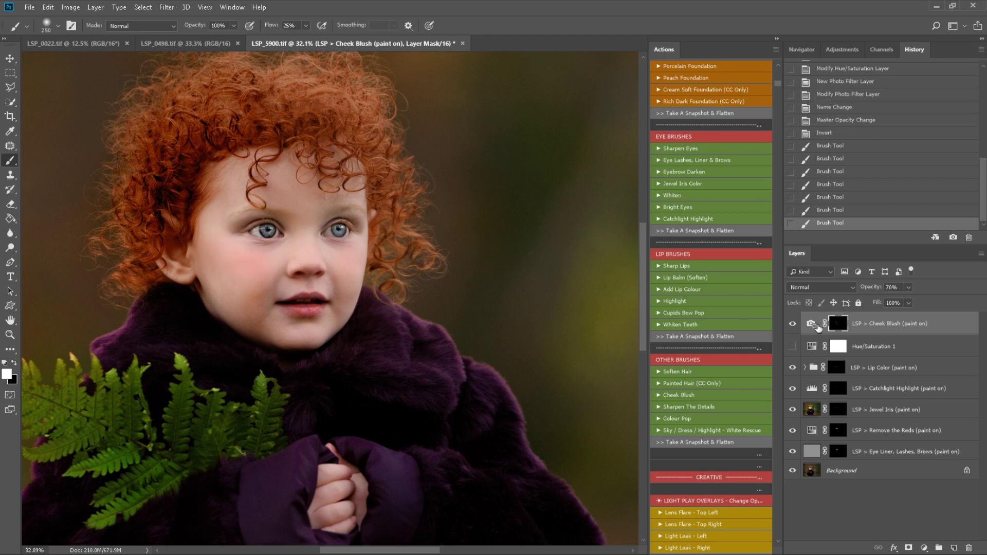
Compare the Cheek Blush layer off and on, and paint black on its mask at the outer edge of the cheek
{"action": "left_click", "coordinate": [793, 323]}
{"action": "left_click", "coordinate": [793, 324]}
{"action": "key", "text": "x"}
{"action": "mouse_move", "coordinate": [216, 272]}
{"action": "left_mouse_down"}
{"action": "mouse_move", "coordinate": [210, 227]}
{"action": "mouse_move", "coordinate": [216, 275]}
{"action": "left_mouse_up"}
Lower the Cheek Blush layer's opacity to 38%
{"action": "key", "text": "z"}
{"action": "left_click", "coordinate": [265, 290], "text": "alt"}
{"action": "left_click", "coordinate": [272, 284], "text": "alt"}
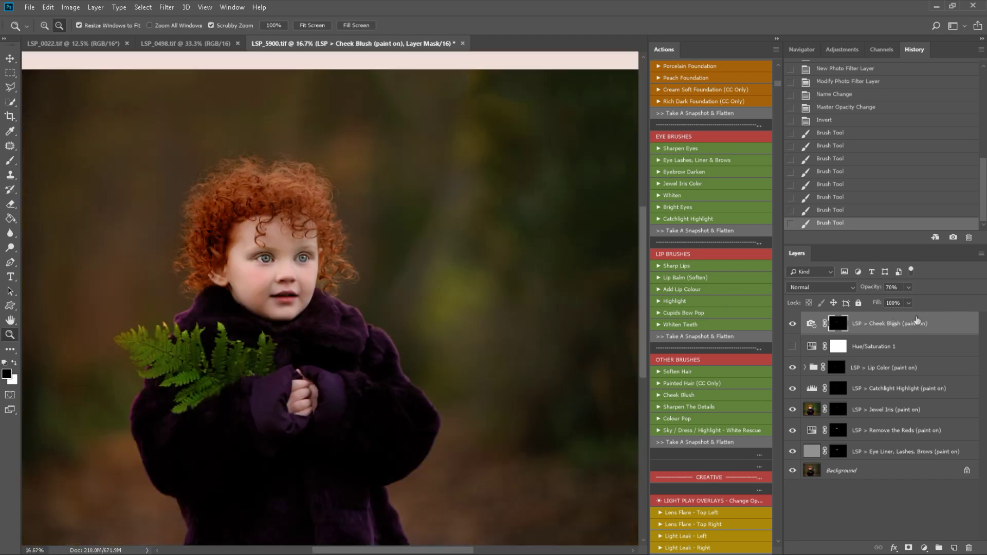
{"action": "left_click", "coordinate": [811, 323]}
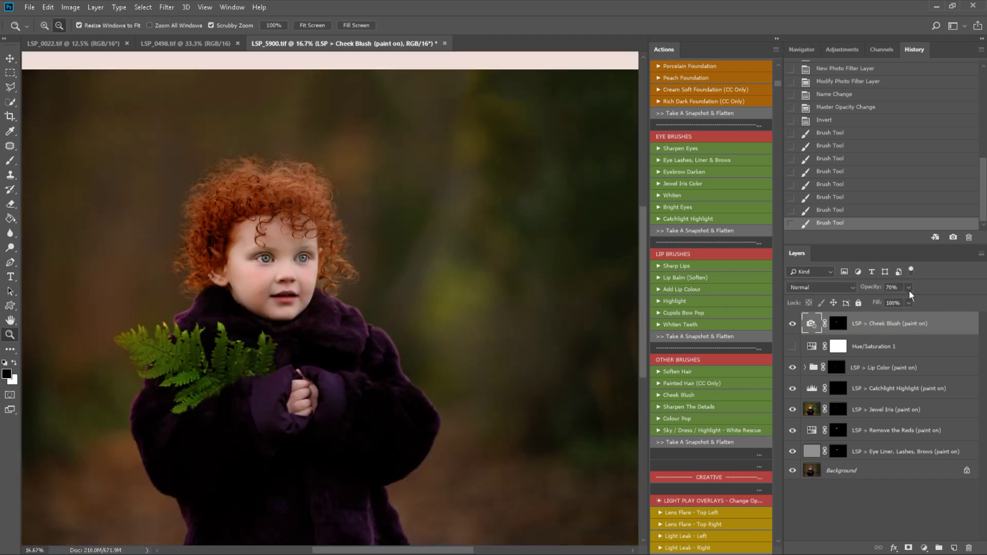
{"action": "mouse_move", "coordinate": [910, 301]}
{"action": "left_mouse_down"}
{"action": "mouse_move", "coordinate": [879, 302]}
{"action": "mouse_move", "coordinate": [892, 303]}
{"action": "left_mouse_up"}
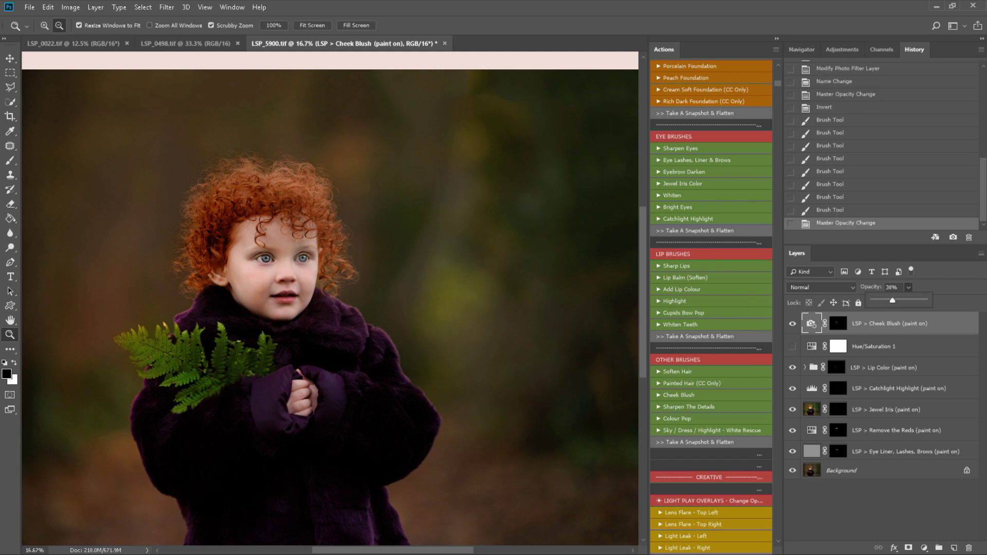
{"action": "key", "text": "Return"}
Refine the Cheek Blush mask with a black stroke on the near cheek, and paint more blush in white over both cheeks
{"action": "left_click", "coordinate": [838, 323]}
{"action": "key", "text": "b"}
{"action": "left_click_drag", "start_coordinate": [265, 274], "coordinate": [255, 279]}
{"action": "key", "text": "x"}
{"action": "left_click", "coordinate": [257, 279]}
{"action": "left_click", "coordinate": [259, 280]}
{"action": "left_click", "coordinate": [264, 285]}
{"action": "left_click", "coordinate": [264, 288]}
{"action": "left_click", "coordinate": [238, 269]}
{"action": "left_click", "coordinate": [308, 276]}
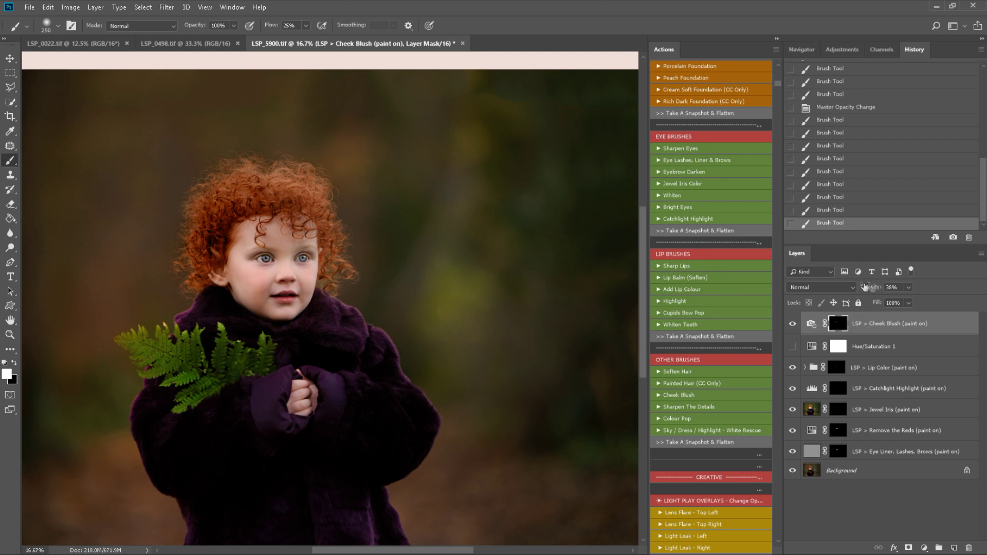
Compare the Cheek Blush layer off and on, and lower its opacity to 29%
{"action": "left_click", "coordinate": [793, 324]}
{"action": "left_click", "coordinate": [792, 324]}
{"action": "left_click_drag", "start_coordinate": [905, 300], "coordinate": [905, 300]}
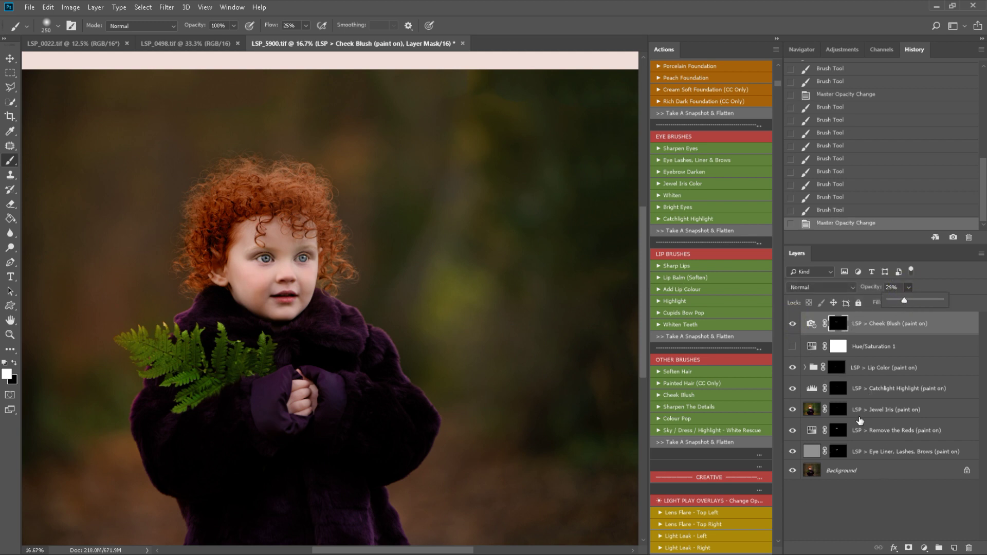
Flatten the image and run the Brighten Up Face and Contour Contrast actions
{"action": "left_click", "coordinate": [722, 337]}
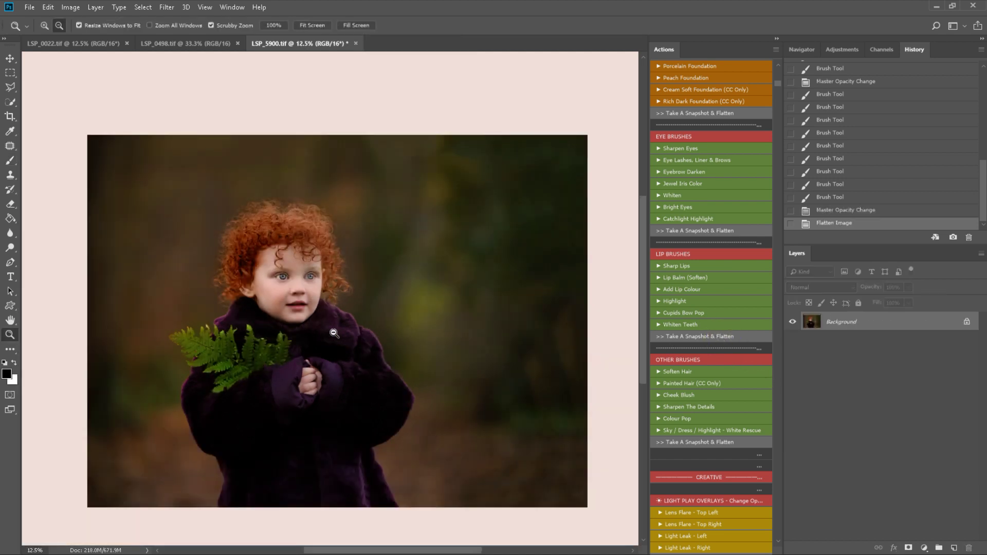
{"action": "scroll", "coordinate": [718, 366], "scroll_direction": "down", "scroll_amount": 2}
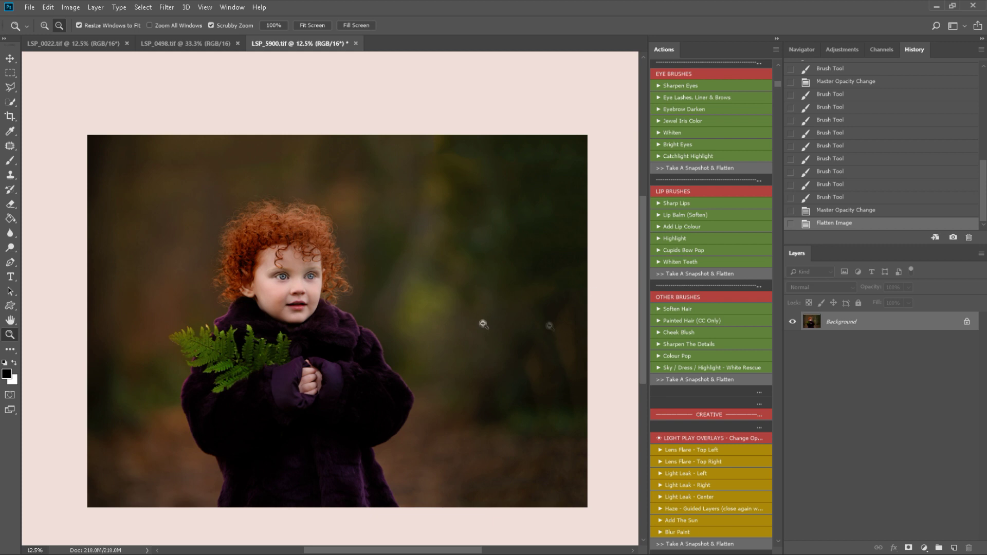
{"action": "scroll", "coordinate": [695, 335], "scroll_direction": "up", "scroll_amount": 6}
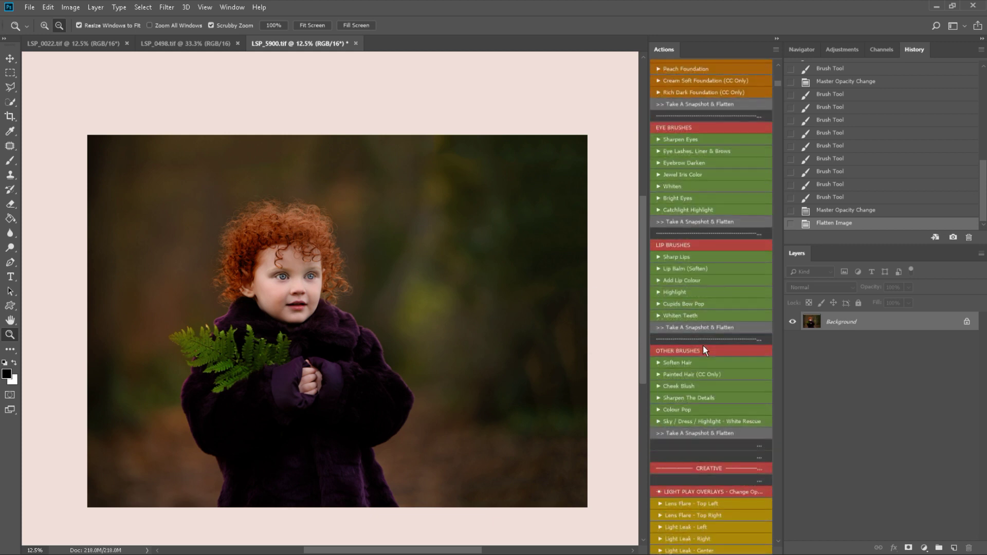
{"action": "scroll", "coordinate": [713, 316], "scroll_direction": "up", "scroll_amount": 1}
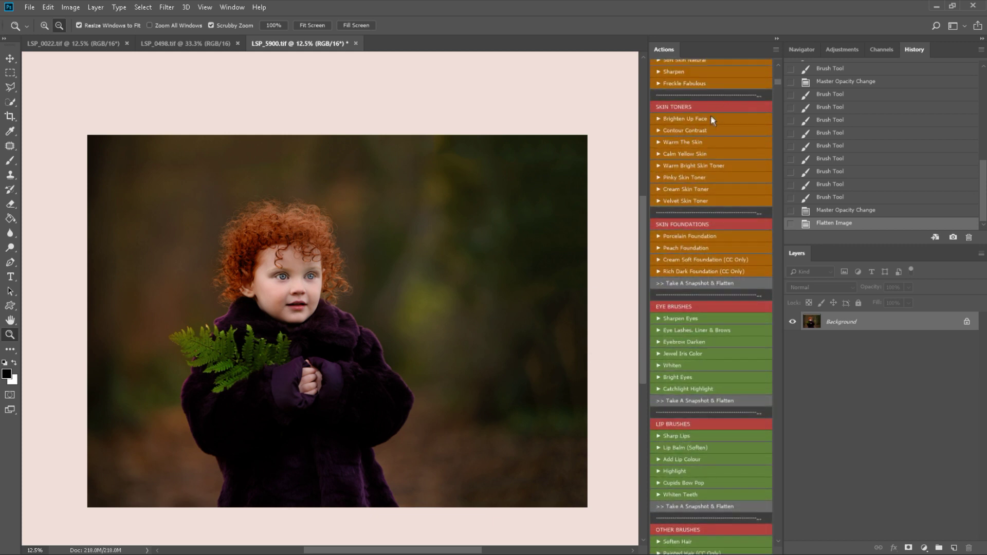
{"action": "left_click", "coordinate": [699, 134]}
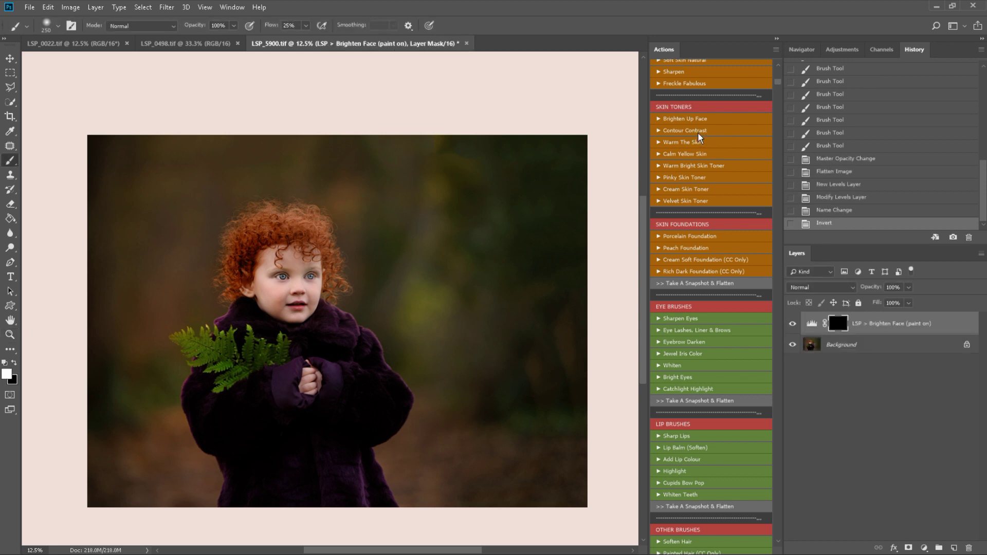
{"action": "left_click", "coordinate": [698, 134]}
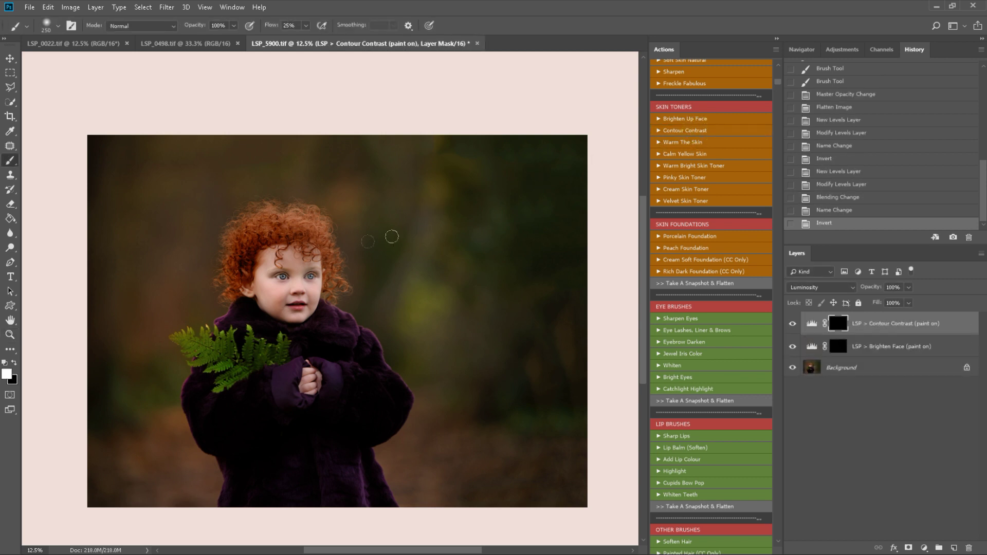
Enlarge the brush and paint the Contour Contrast effect in white over the child's face, hair and hands
{"action": "key", "text": "bracketright"}
{"action": "key", "text": "bracketright"}
{"action": "left_click_drag", "start_coordinate": [301, 281], "coordinate": [304, 300]}
{"action": "mouse_move", "coordinate": [278, 269]}
{"action": "left_mouse_down"}
{"action": "mouse_move", "coordinate": [275, 330]}
{"action": "mouse_move", "coordinate": [347, 399]}
{"action": "mouse_move", "coordinate": [312, 390]}
{"action": "left_mouse_up"}
{"action": "left_click_drag", "start_coordinate": [311, 238], "coordinate": [360, 261]}
Paint white on the Brighten Face mask over the child's face and the coat around the hands
{"action": "left_click", "coordinate": [839, 346]}
{"action": "mouse_move", "coordinate": [346, 303]}
{"action": "left_mouse_down"}
{"action": "mouse_move", "coordinate": [282, 281]}
{"action": "mouse_move", "coordinate": [289, 292]}
{"action": "mouse_move", "coordinate": [316, 271]}
{"action": "left_mouse_up"}
{"action": "left_click_drag", "start_coordinate": [349, 384], "coordinate": [327, 401]}
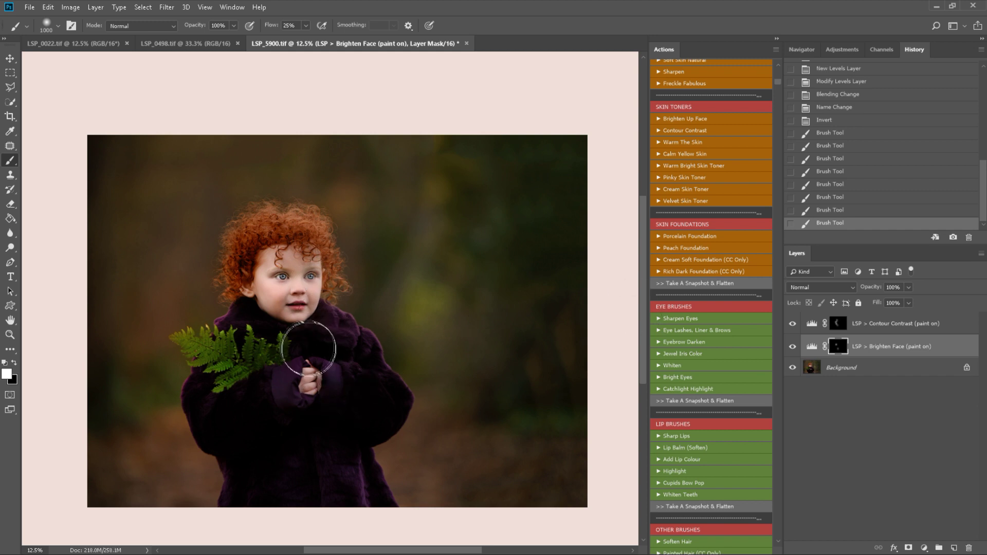
Paint white on the Brighten Face mask over the coat and sleeves, and compare the layer off and on
{"action": "left_click_drag", "start_coordinate": [310, 345], "coordinate": [355, 365]}
{"action": "left_click", "coordinate": [792, 346]}
{"action": "left_click", "coordinate": [793, 347]}
{"action": "mouse_move", "coordinate": [319, 517]}
{"action": "left_mouse_down"}
{"action": "mouse_move", "coordinate": [282, 432]}
{"action": "mouse_move", "coordinate": [256, 405]}
{"action": "left_mouse_up"}
{"action": "left_click_drag", "start_coordinate": [257, 405], "coordinate": [370, 389]}
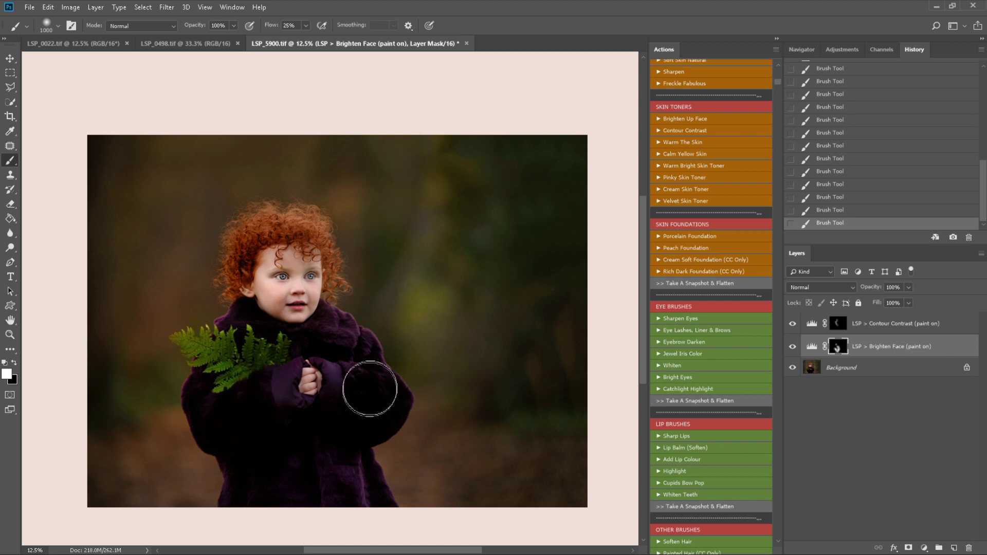
{"action": "left_click", "coordinate": [792, 348]}
{"action": "left_click", "coordinate": [792, 348]}
Flatten the image with a snapshot and run the Haze action, accepting the new haze layer
{"action": "left_click", "coordinate": [705, 284]}
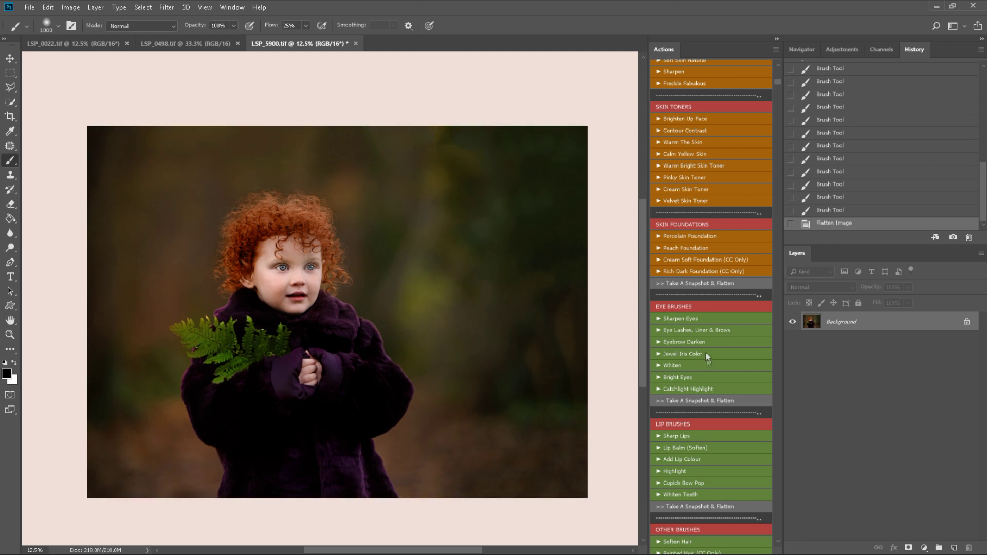
{"action": "scroll", "coordinate": [710, 370], "scroll_direction": "down", "scroll_amount": 5}
{"action": "scroll", "coordinate": [717, 406], "scroll_direction": "down", "scroll_amount": 7}
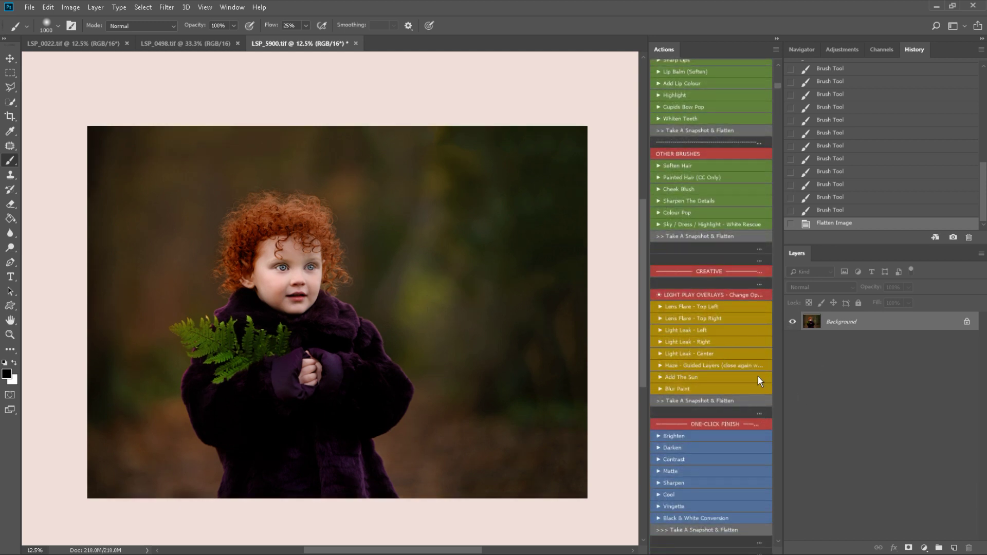
{"action": "left_click", "coordinate": [732, 366]}
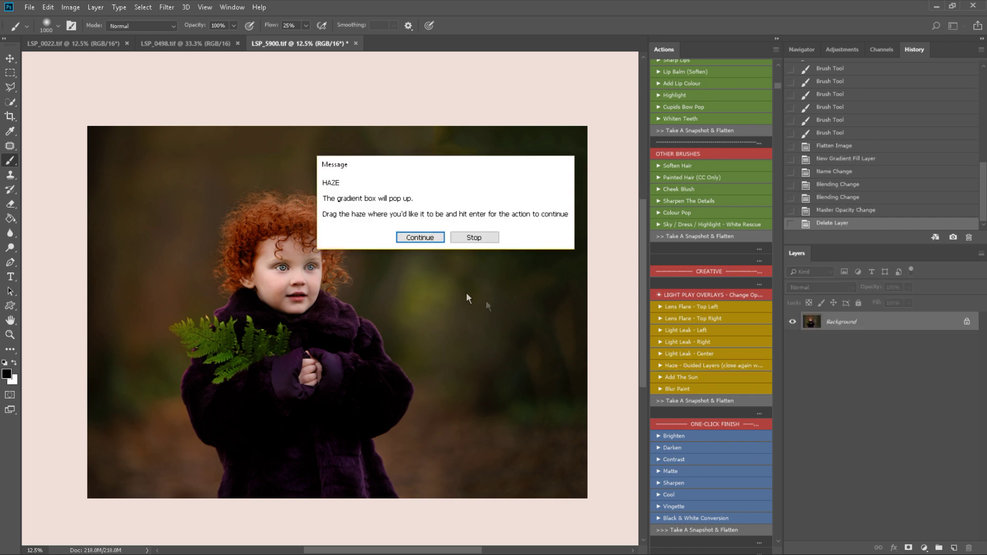
{"action": "left_click", "coordinate": [420, 237]}
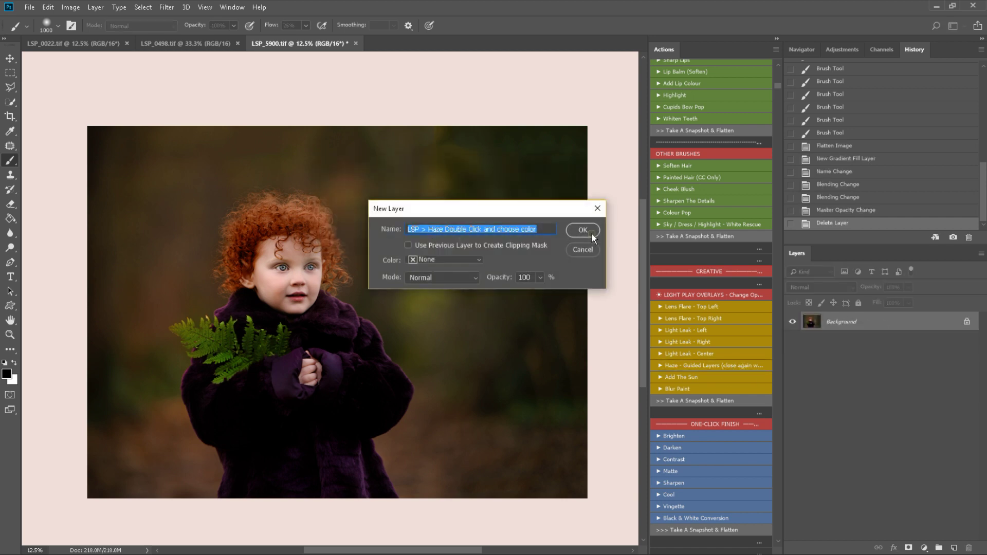
{"action": "left_click", "coordinate": [581, 227]}
Position the haze gradient in the upper-right corner of the photo and accept the default haze colour
{"action": "left_click_drag", "start_coordinate": [383, 259], "coordinate": [564, 223]}
{"action": "left_click_drag", "start_coordinate": [530, 271], "coordinate": [384, 310]}
{"action": "left_click", "coordinate": [194, 168]}
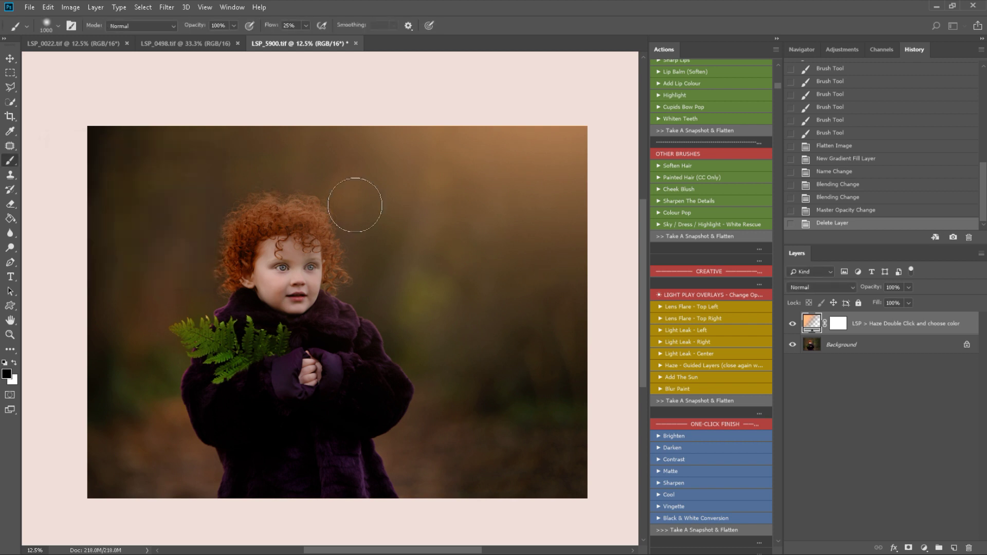
{"action": "left_click", "coordinate": [434, 363]}
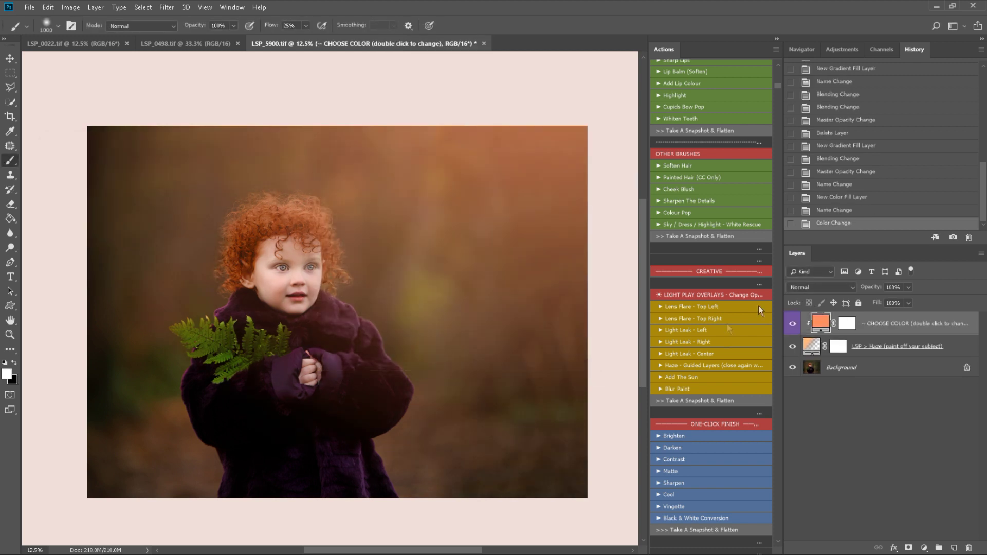
Change the haze's fill colour to the pale yellow e2d49d
{"action": "double_click", "coordinate": [821, 323]}
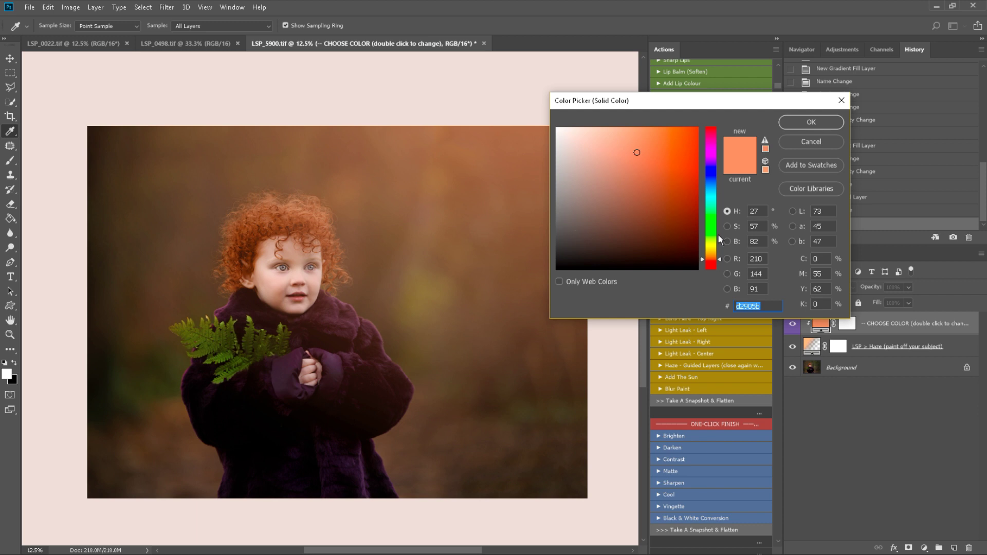
{"action": "left_click_drag", "start_coordinate": [721, 261], "coordinate": [720, 251]}
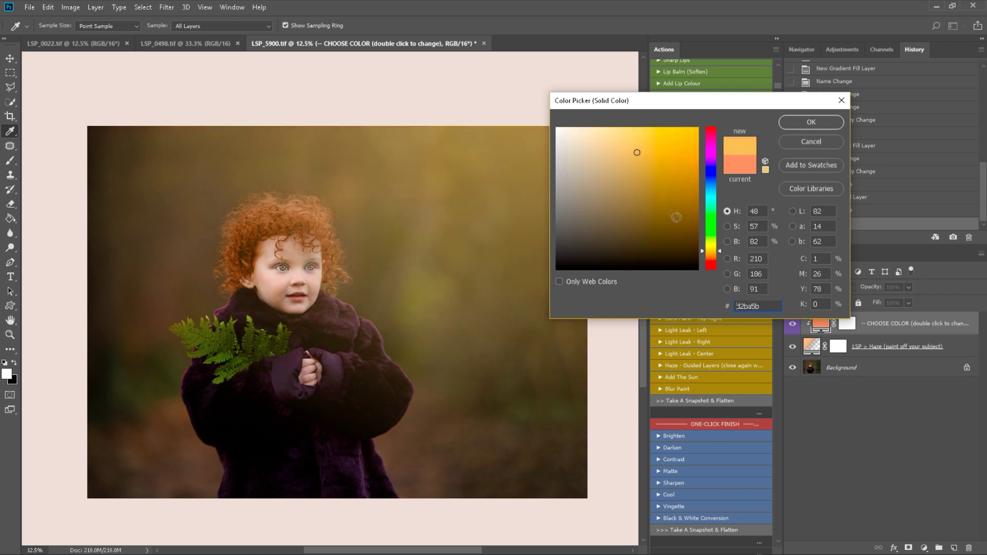
{"action": "left_click", "coordinate": [611, 148]}
{"action": "left_click_drag", "start_coordinate": [611, 148], "coordinate": [599, 143]}
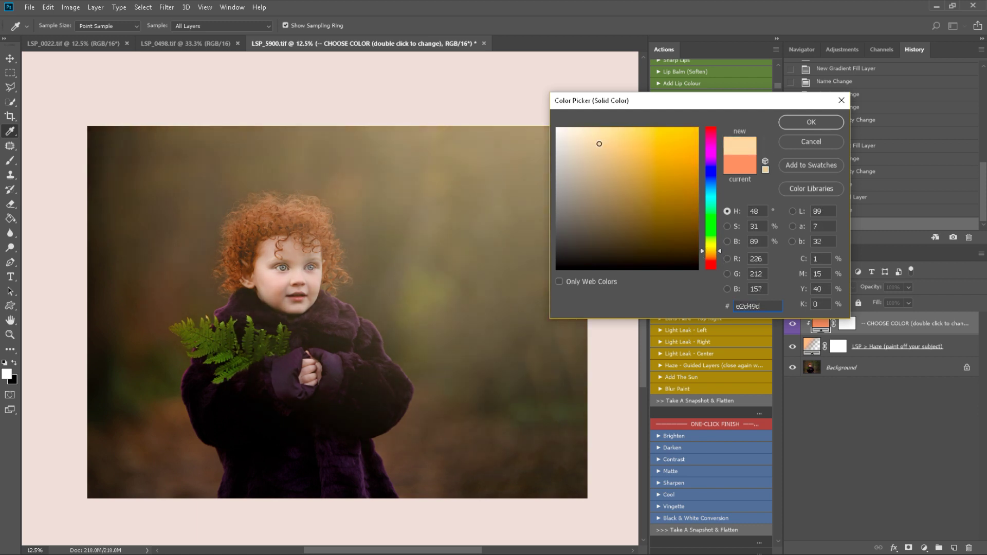
{"action": "left_click", "coordinate": [812, 122]}
Lower the Haze layer's opacity to 21% and paint the haze off the child in black, comparing it off and on
{"action": "left_click_drag", "start_coordinate": [908, 303], "coordinate": [880, 303]}
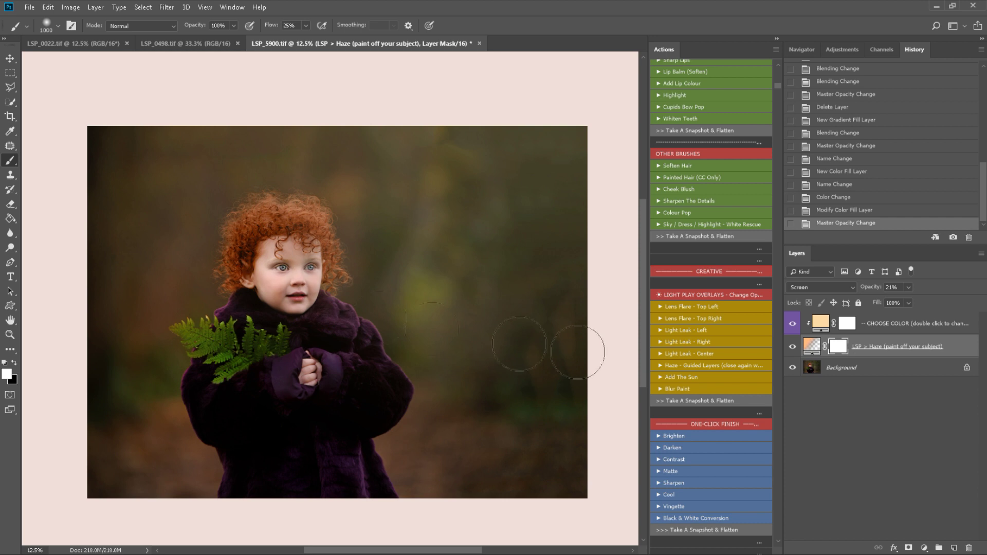
{"action": "key", "text": "x"}
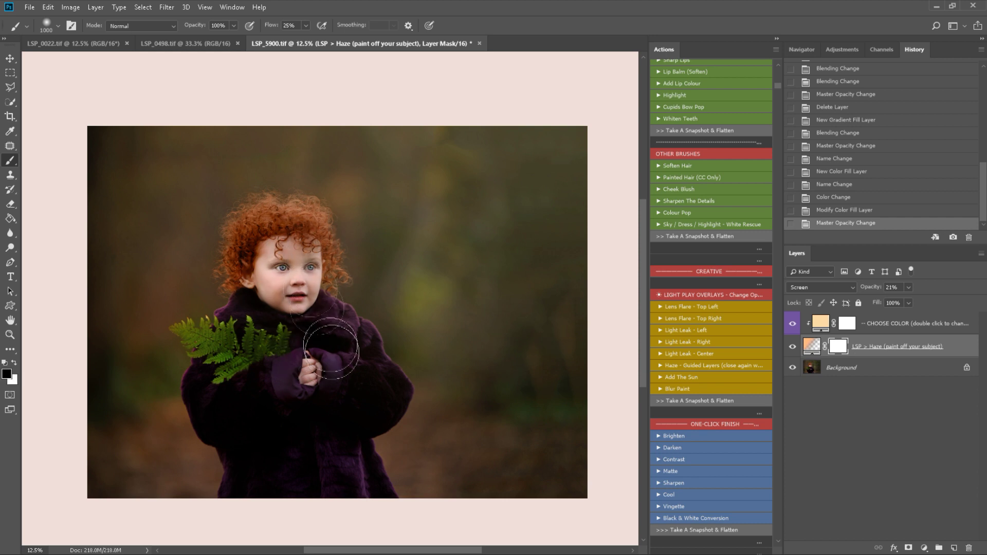
{"action": "mouse_move", "coordinate": [335, 370]}
{"action": "left_mouse_down"}
{"action": "mouse_move", "coordinate": [319, 353]}
{"action": "mouse_move", "coordinate": [291, 391]}
{"action": "left_mouse_up"}
{"action": "left_click", "coordinate": [792, 346]}
{"action": "left_click", "coordinate": [791, 346]}
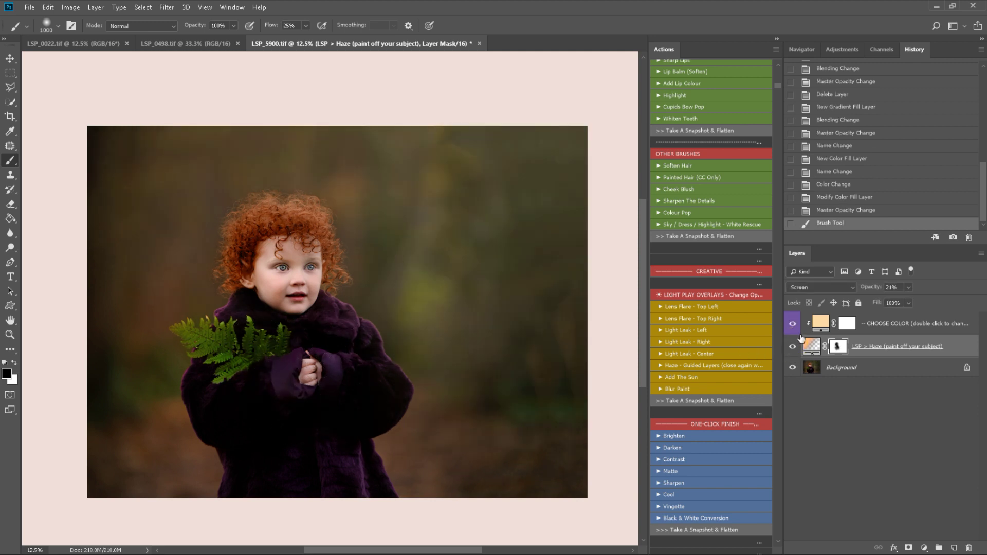
Flatten the image with a snapshot and run the One-Click Finish Darken action
{"action": "left_click", "coordinate": [704, 402]}
{"action": "scroll", "coordinate": [723, 393], "scroll_direction": "down", "scroll_amount": 5}
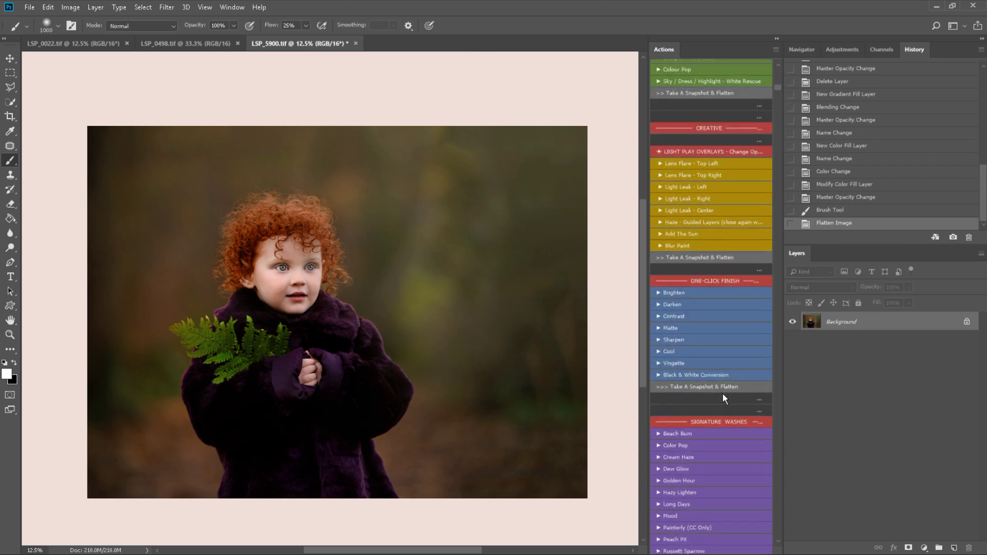
{"action": "scroll", "coordinate": [723, 393], "scroll_direction": "down", "scroll_amount": 3}
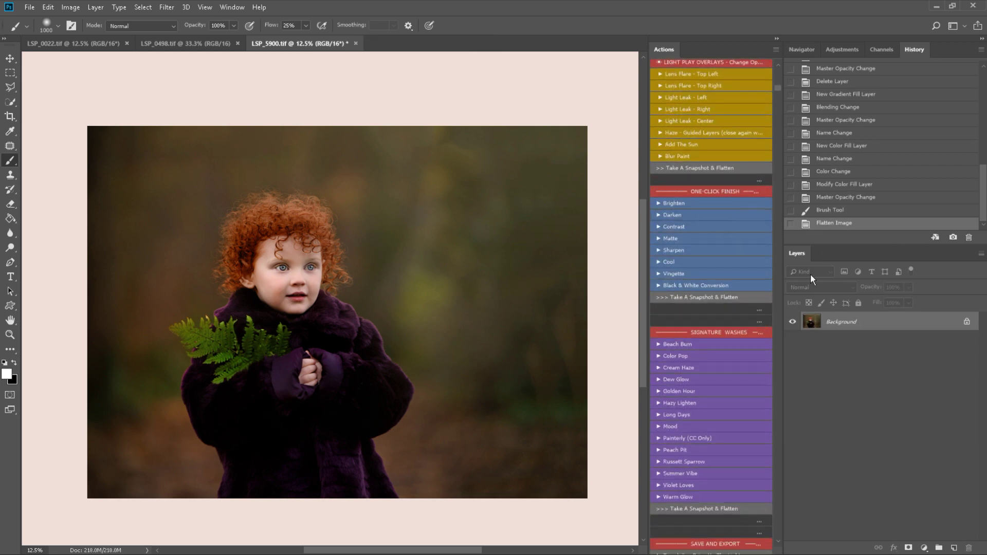
{"action": "left_click", "coordinate": [692, 214]}
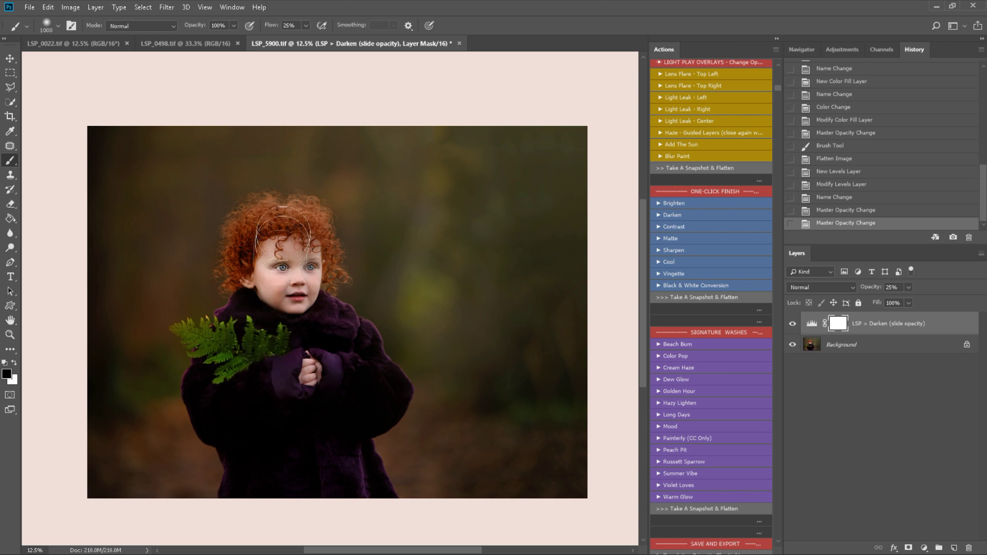
Paint black on the Darken mask over the child and set the layer's opacity to 53%
{"action": "mouse_move", "coordinate": [280, 257]}
{"action": "left_mouse_down"}
{"action": "mouse_move", "coordinate": [274, 337]}
{"action": "mouse_move", "coordinate": [303, 335]}
{"action": "mouse_move", "coordinate": [319, 368]}
{"action": "mouse_move", "coordinate": [324, 441]}
{"action": "mouse_move", "coordinate": [305, 466]}
{"action": "mouse_move", "coordinate": [290, 342]}
{"action": "left_mouse_up"}
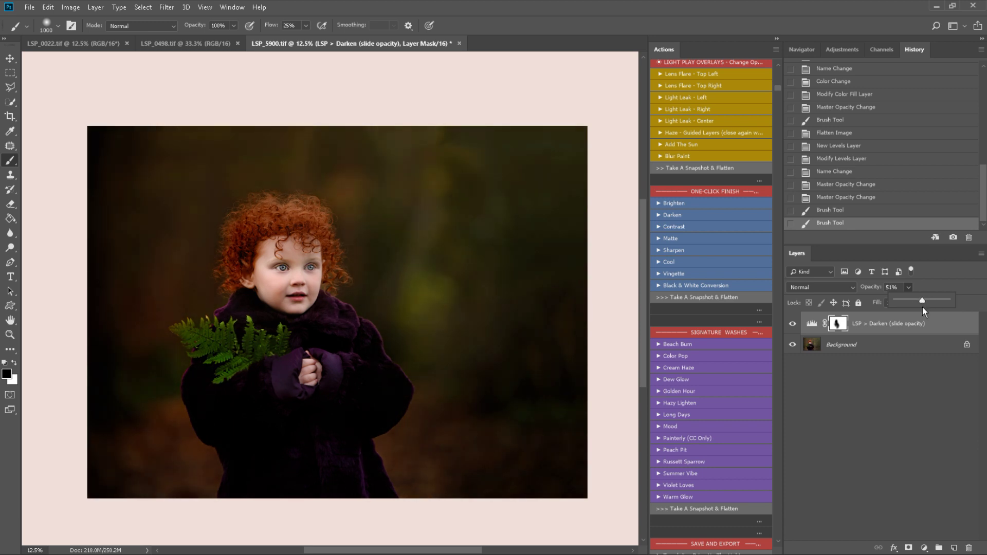
{"action": "left_click_drag", "start_coordinate": [922, 308], "coordinate": [923, 304]}
Enlarge the brush to 3583 and paint the Darken effect off the background beside the child in black
{"action": "right_click", "coordinate": [421, 258]}
{"action": "left_click", "coordinate": [551, 287]}
{"action": "left_click", "coordinate": [439, 220]}
{"action": "mouse_move", "coordinate": [440, 291]}
{"action": "left_mouse_down"}
{"action": "mouse_move", "coordinate": [443, 260]}
{"action": "mouse_move", "coordinate": [367, 263]}
{"action": "left_mouse_up"}
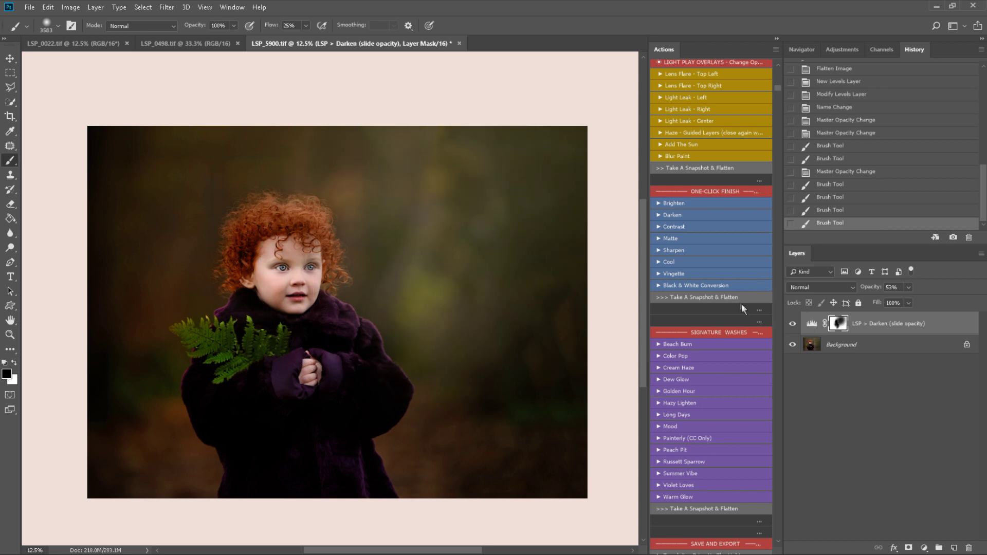
Take a snapshot of the darkened edit and flatten the image
{"action": "left_click", "coordinate": [738, 298]}
{"action": "scroll", "coordinate": [735, 322], "scroll_direction": "down", "scroll_amount": 3}
{"action": "scroll", "coordinate": [736, 321], "scroll_direction": "down", "scroll_amount": 1}
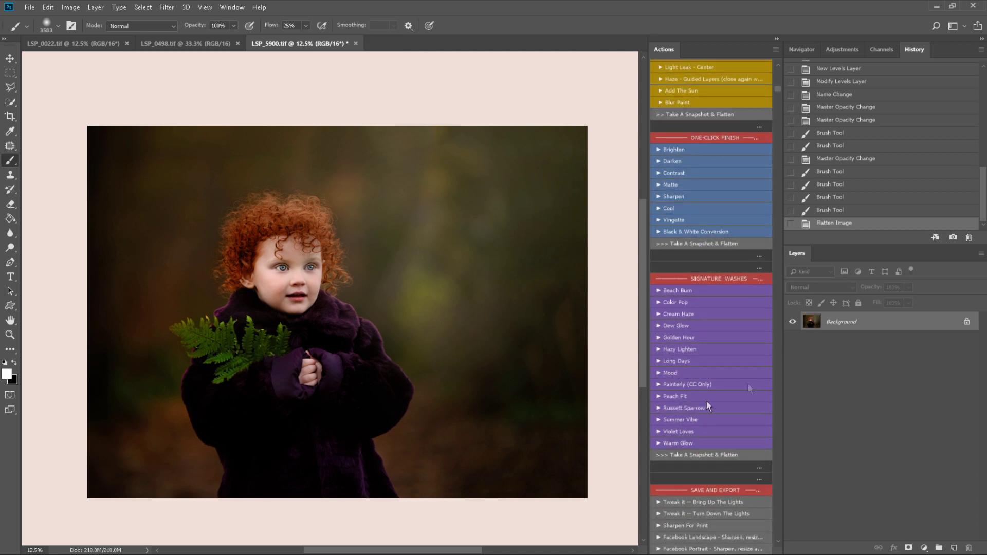
Restore Snapshot 1, hide the Lemon Sky Signature Base group, and take a new history snapshot of that unedited state
{"action": "left_click_drag", "start_coordinate": [982, 194], "coordinate": [982, 96]}
{"action": "left_click", "coordinate": [829, 71]}
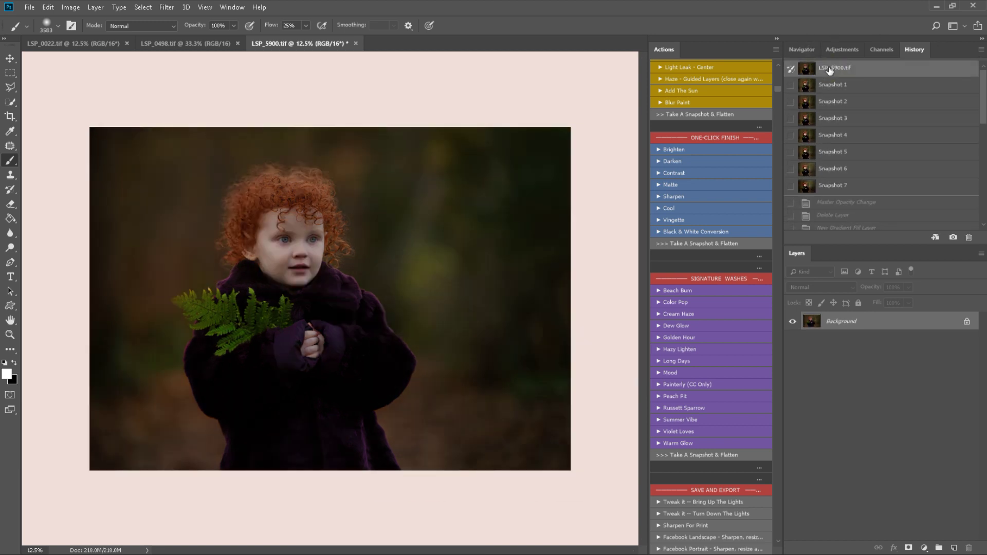
{"action": "left_click", "coordinate": [848, 84]}
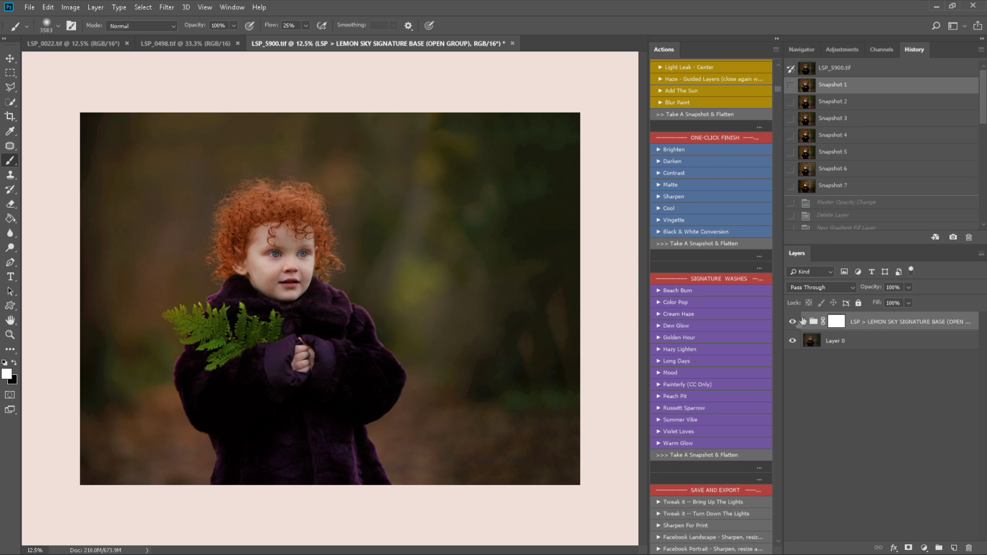
{"action": "left_click", "coordinate": [792, 322]}
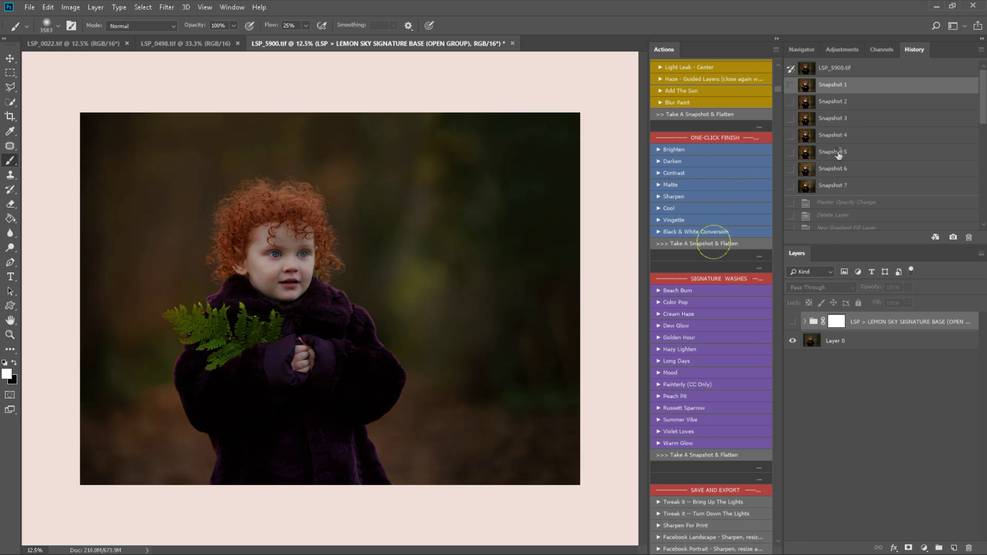
{"action": "key", "text": "F2"}
{"action": "left_click", "coordinate": [853, 205]}
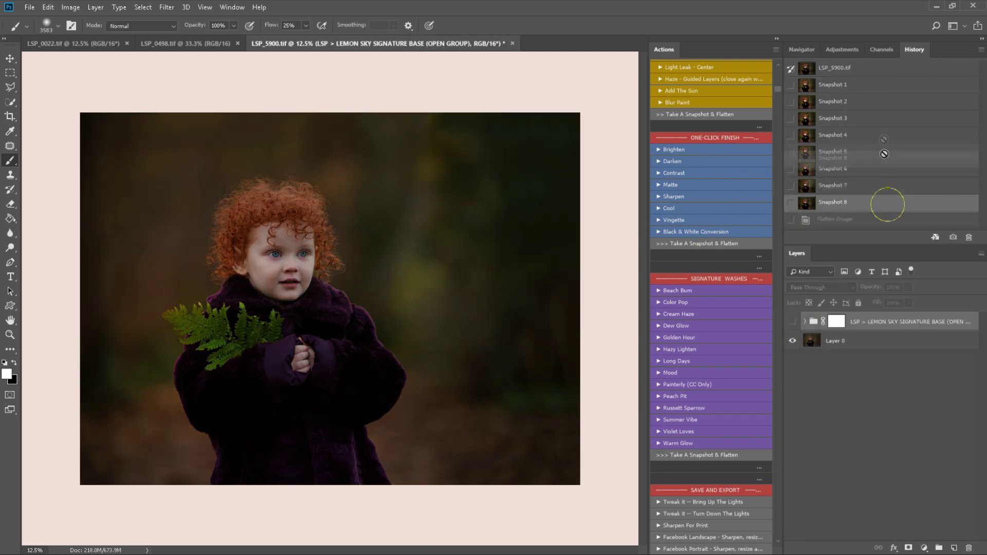
Compare Snapshot 7 with the unedited Snapshot 8, and return to Snapshot 7
{"action": "left_click", "coordinate": [808, 194]}
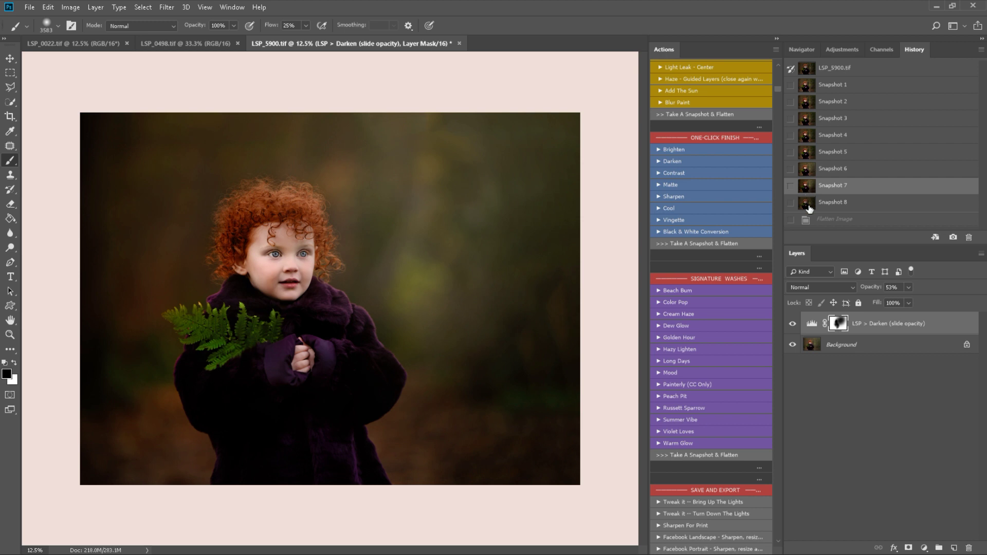
{"action": "left_click", "coordinate": [809, 206]}
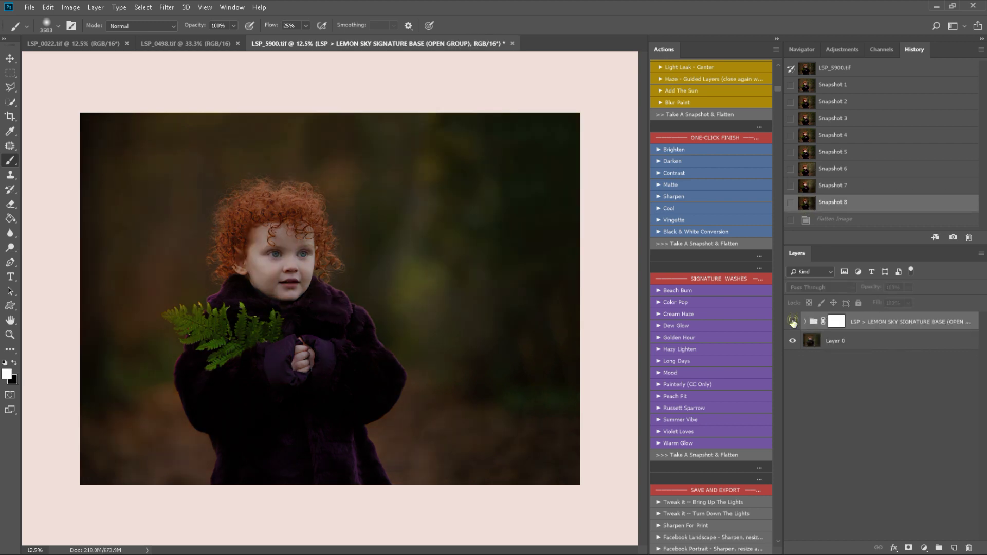
{"action": "left_click", "coordinate": [807, 187]}
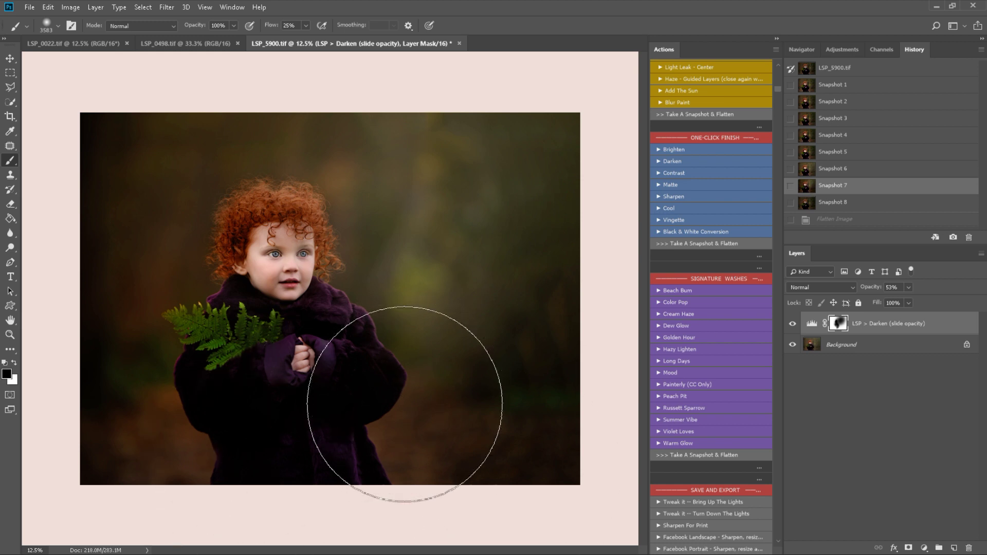
Run the Golden Hour signature wash and lower its group's opacity to under 10%
{"action": "scroll", "coordinate": [714, 341], "scroll_direction": "down", "scroll_amount": 3}
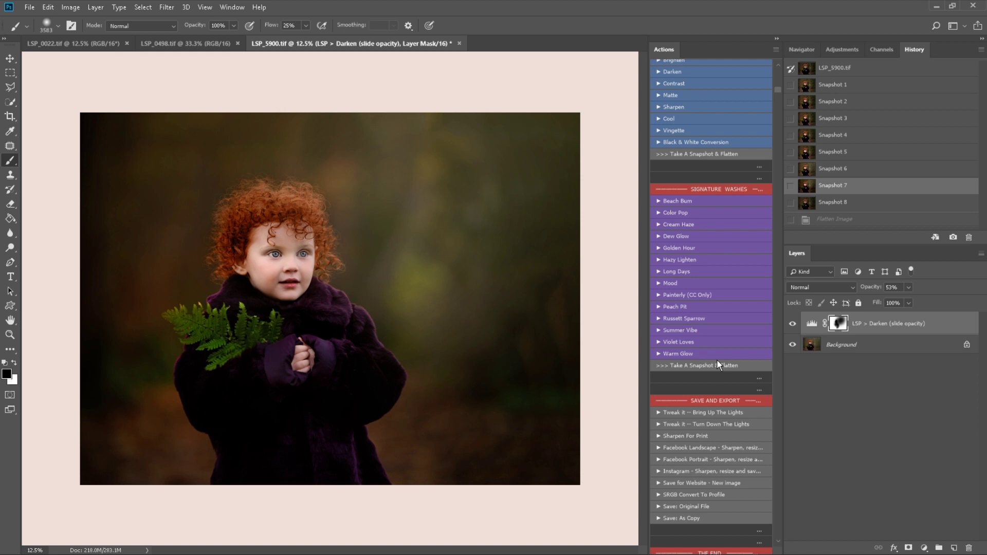
{"action": "scroll", "coordinate": [717, 361], "scroll_direction": "down", "scroll_amount": 2}
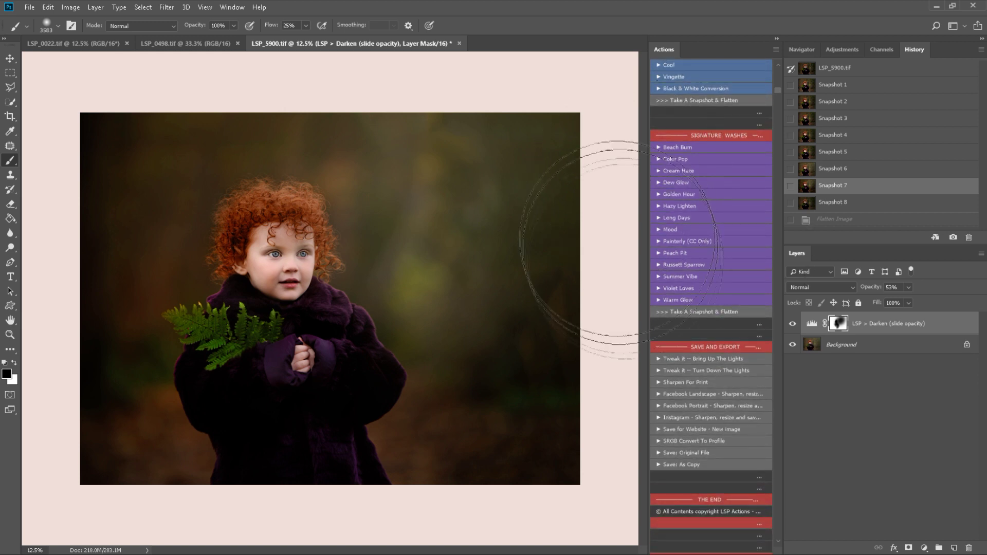
{"action": "left_click", "coordinate": [687, 193]}
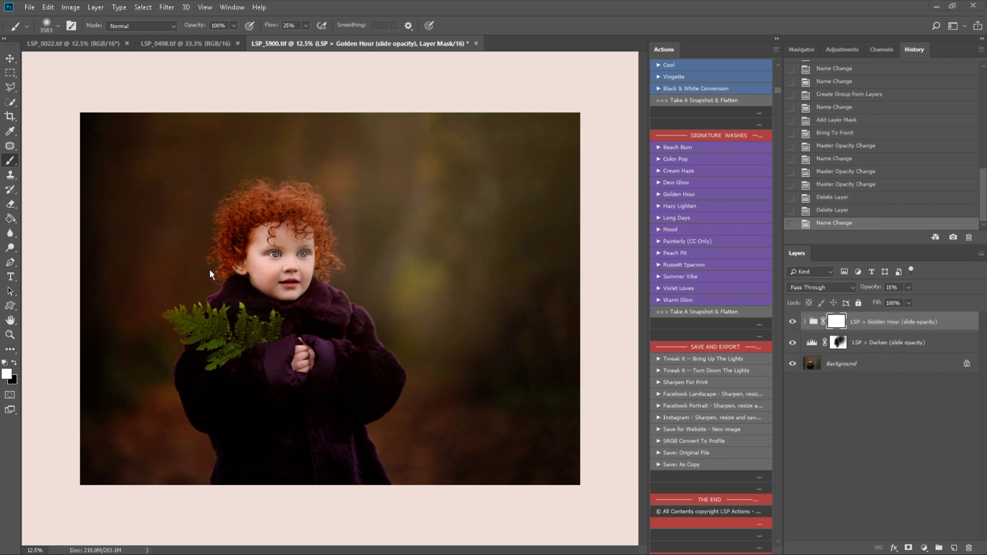
{"action": "left_click", "coordinate": [908, 287]}
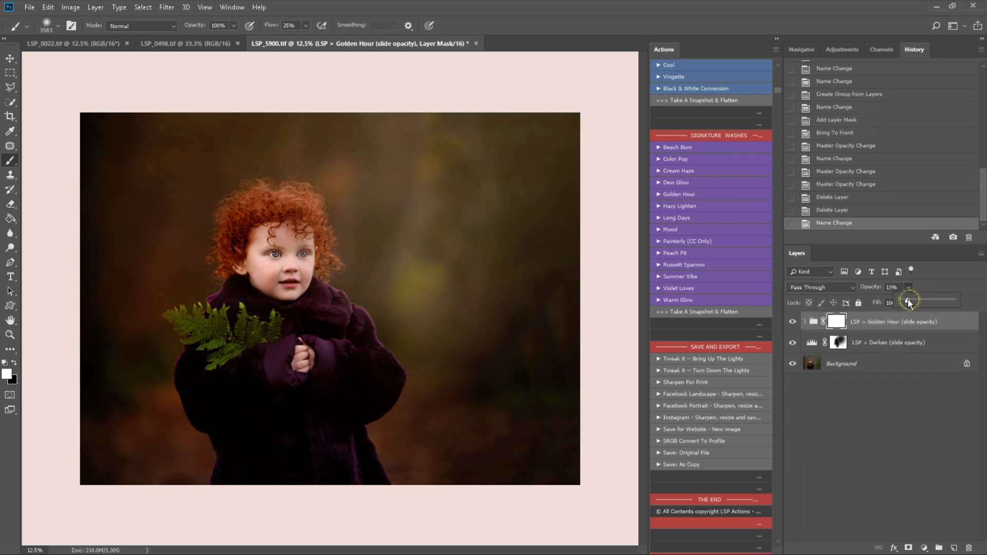
{"action": "left_click_drag", "start_coordinate": [908, 300], "coordinate": [903, 300]}
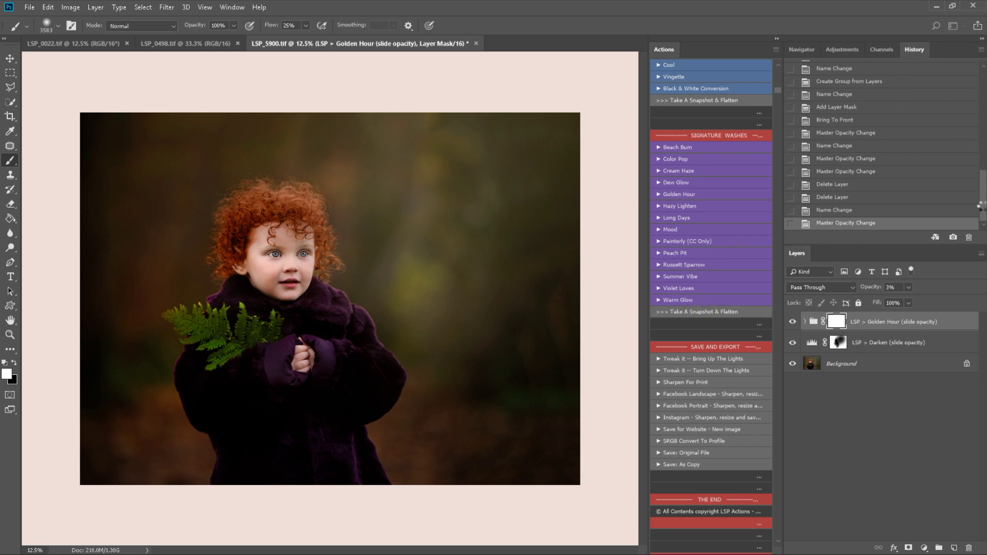
Flatten the image with a snapshot and compare the unedited Snapshot 8 with the finished Snapshot 9
{"action": "key", "text": "ctrl+shift+e"}
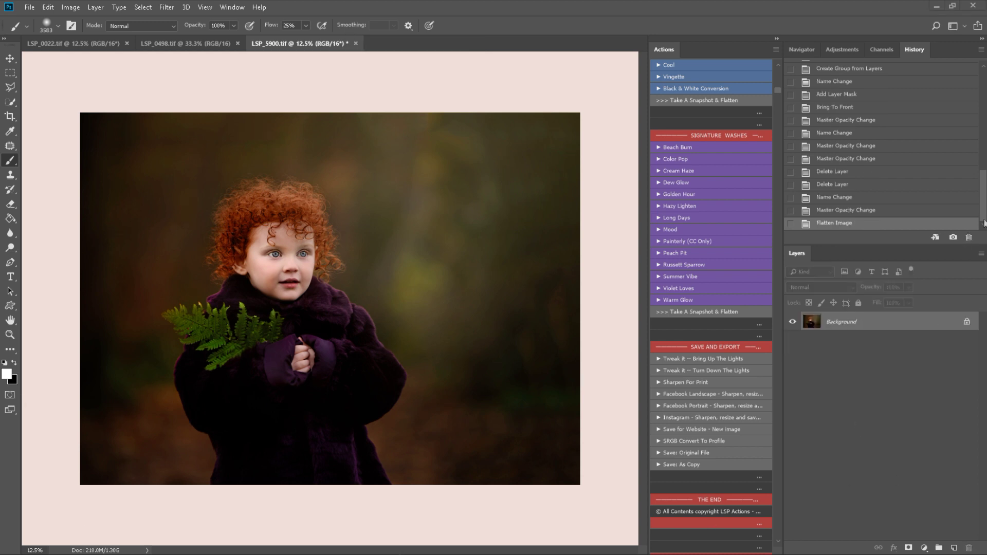
{"action": "left_click_drag", "start_coordinate": [983, 190], "coordinate": [983, 96]}
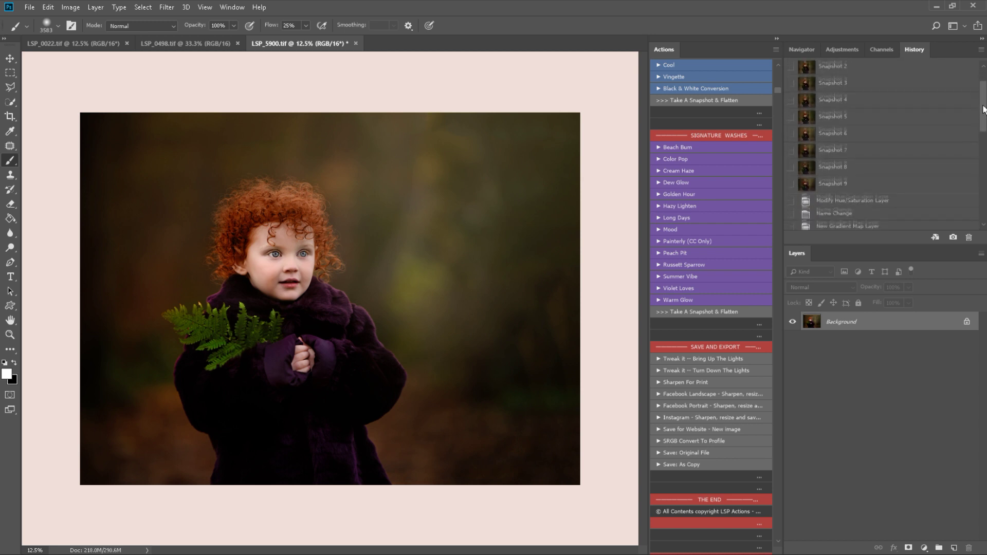
{"action": "left_click", "coordinate": [859, 164]}
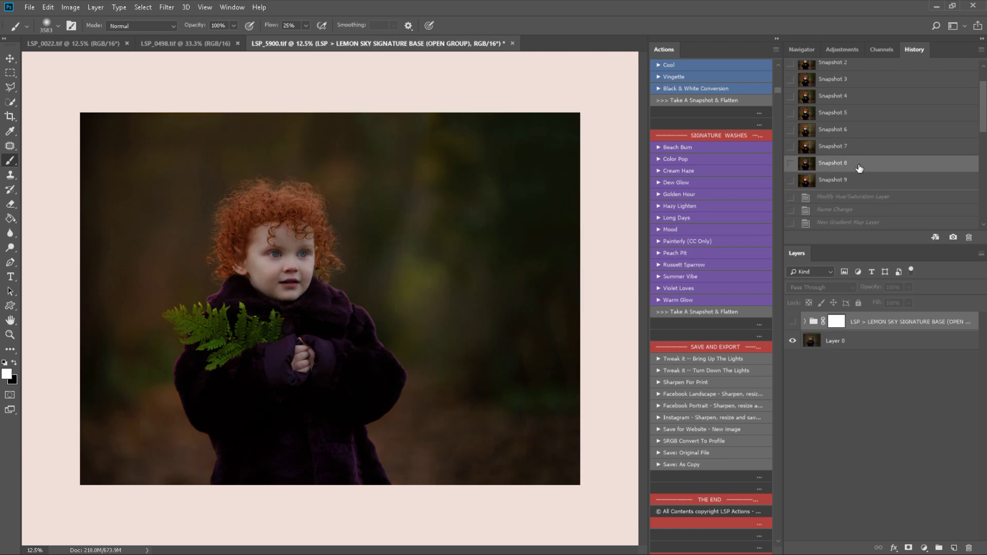
{"action": "left_click", "coordinate": [859, 181]}
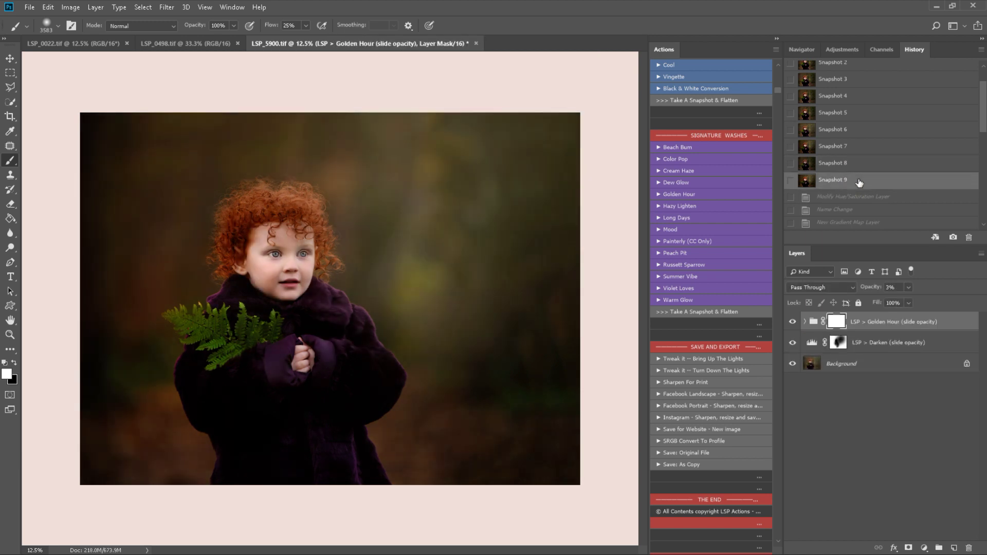
{"action": "left_click", "coordinate": [858, 164]}
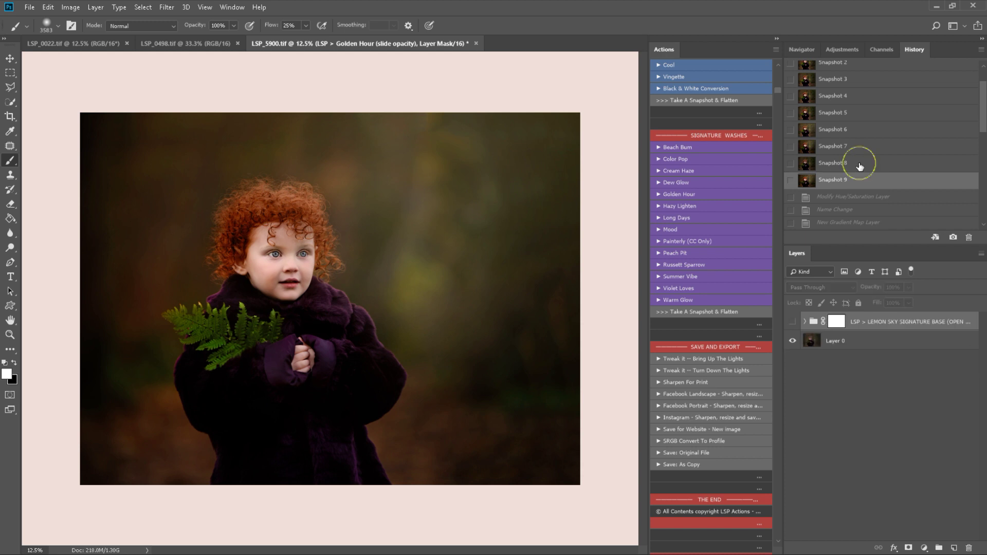